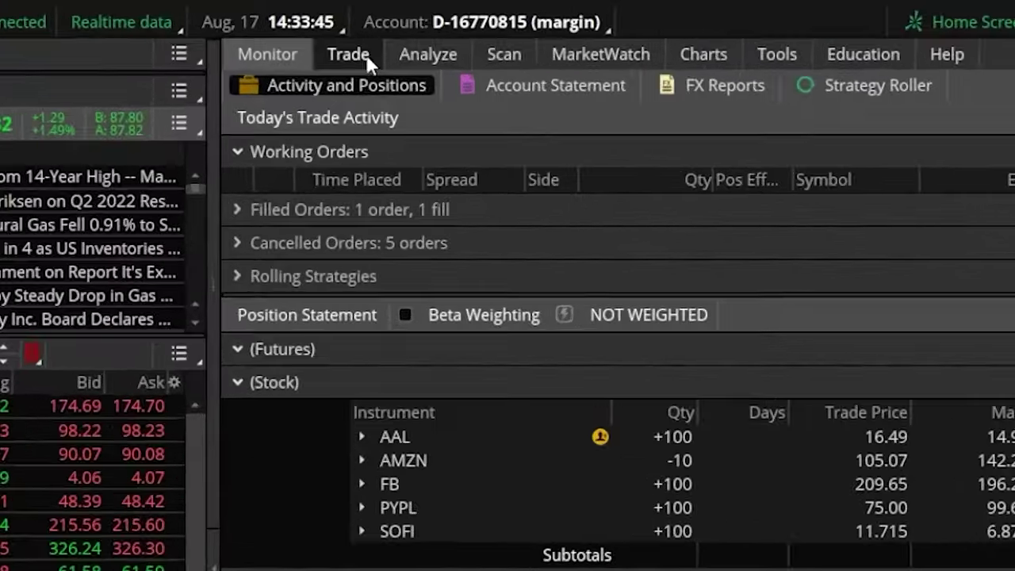
- Open the /CL chart page and show the Active Trader ladder beside the chart
left_click(333, 28)
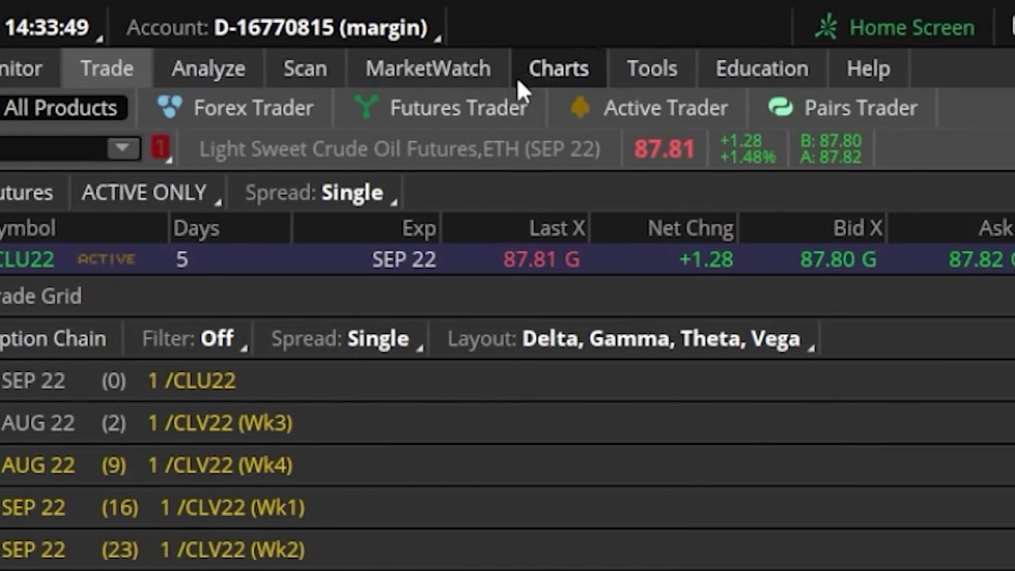
left_click(799, 68)
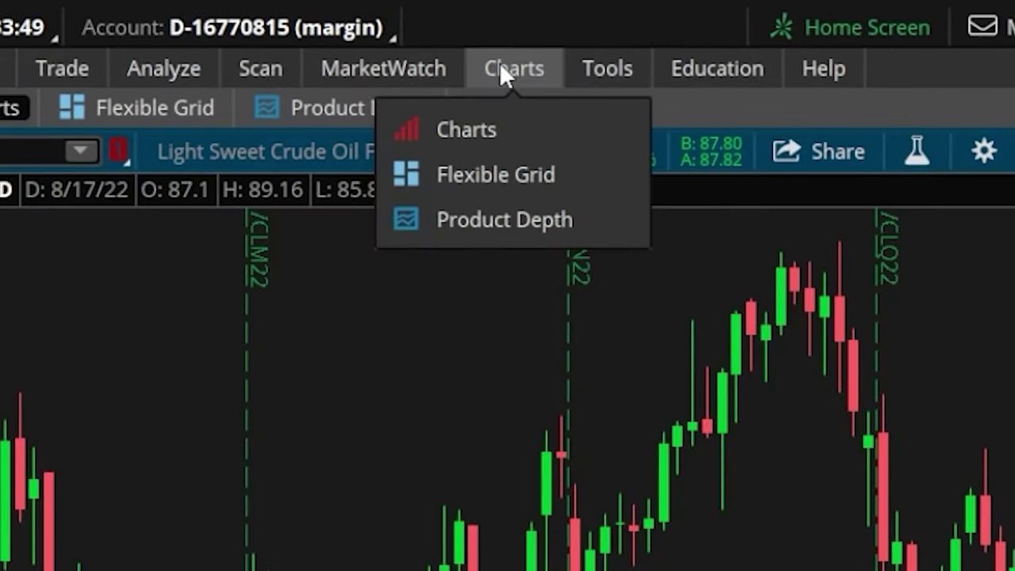
left_click(512, 140)
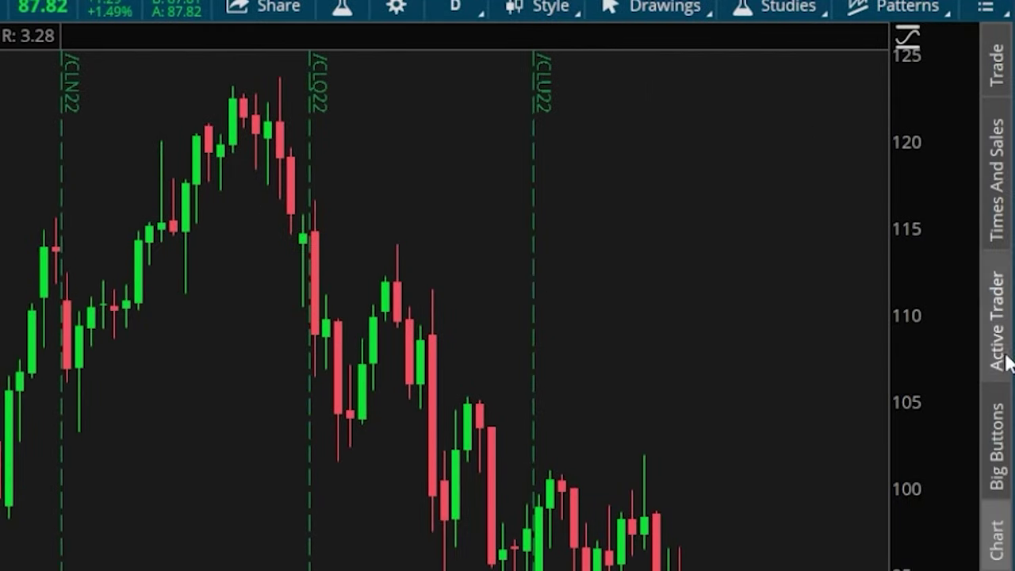
left_click(1006, 339)
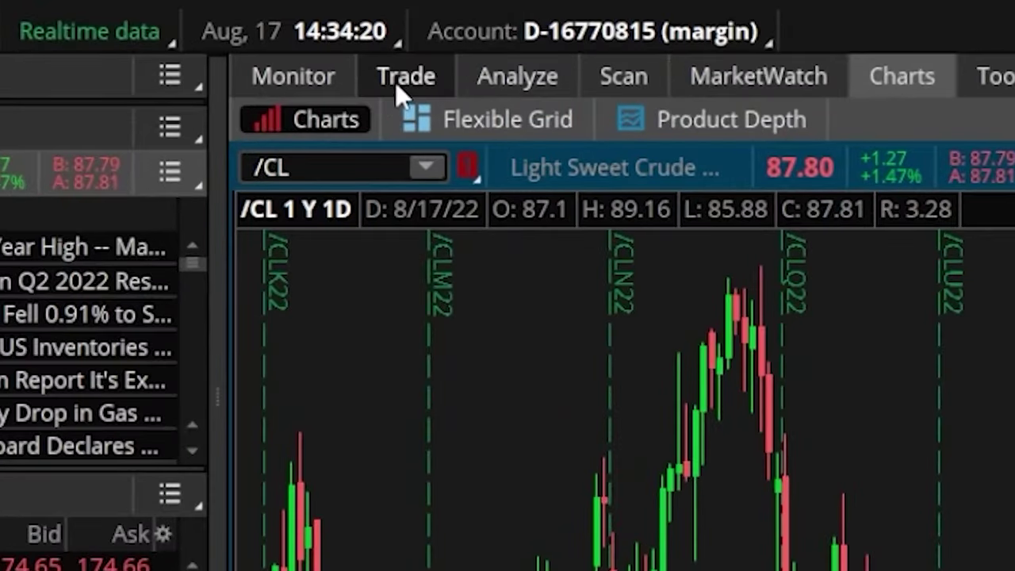
- Open the Futures Trader page and reduce its grid layout to a single cell
mouse_move(325, 34)
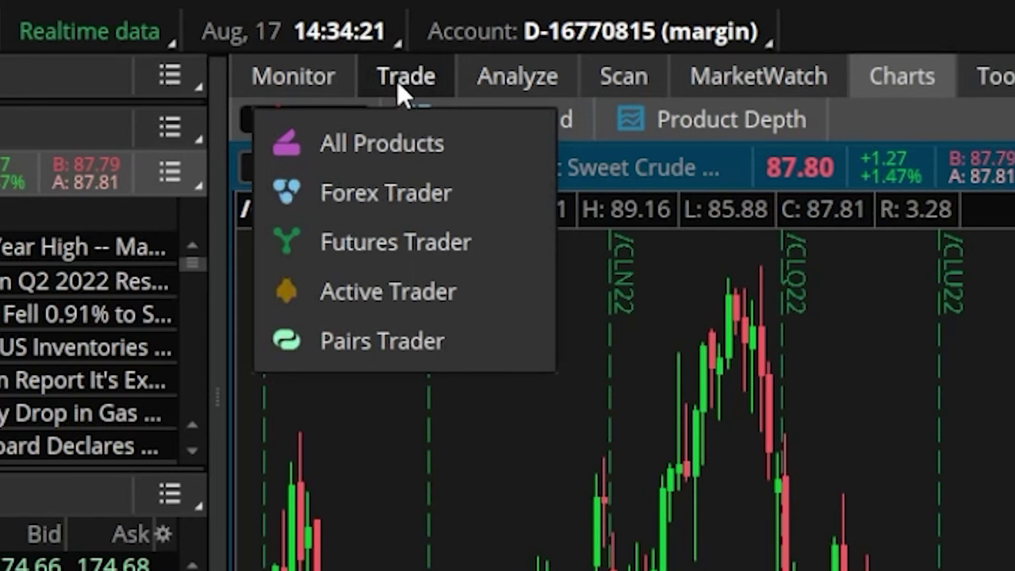
left_click(398, 80)
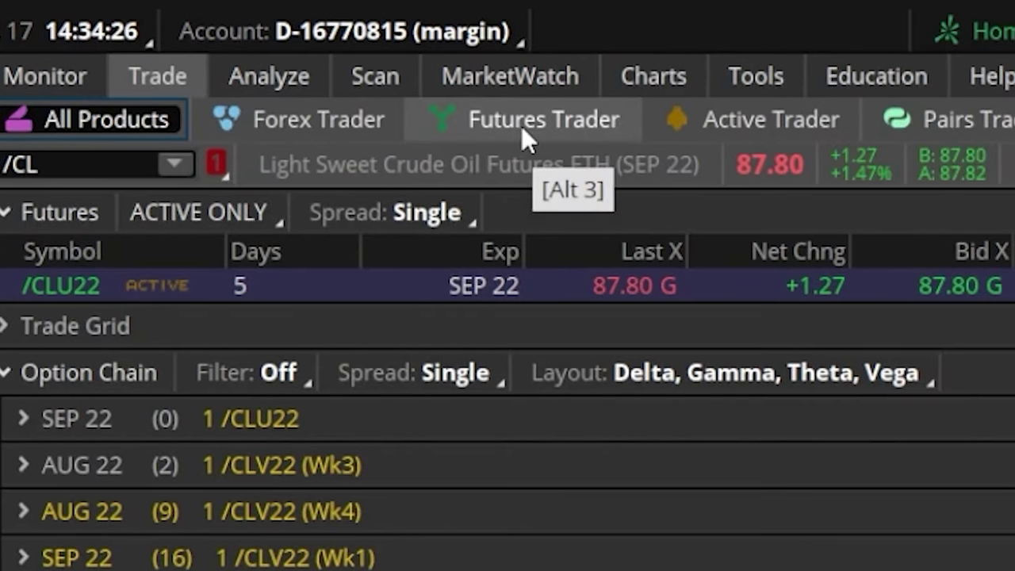
left_click(521, 126)
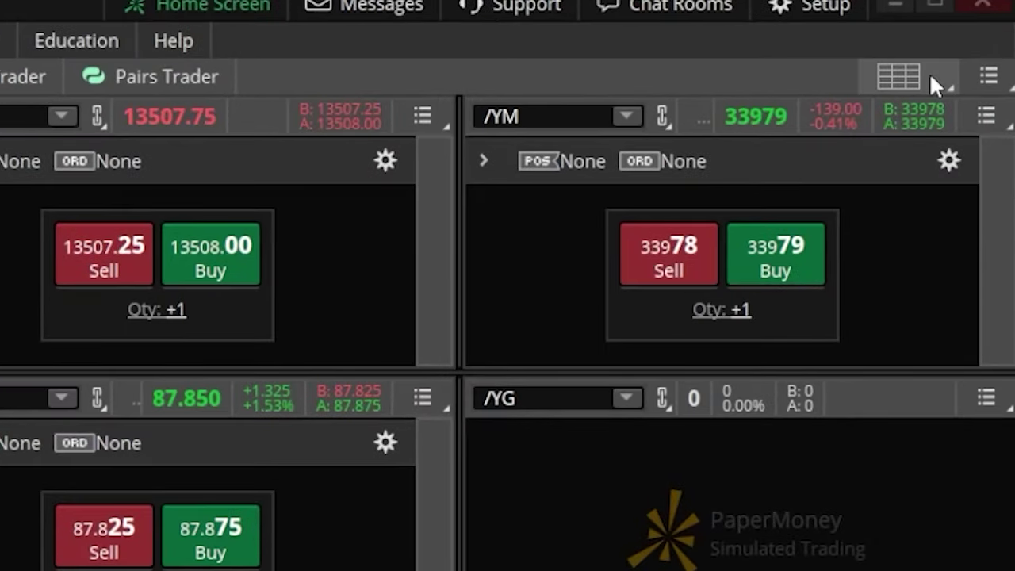
left_click(929, 72)
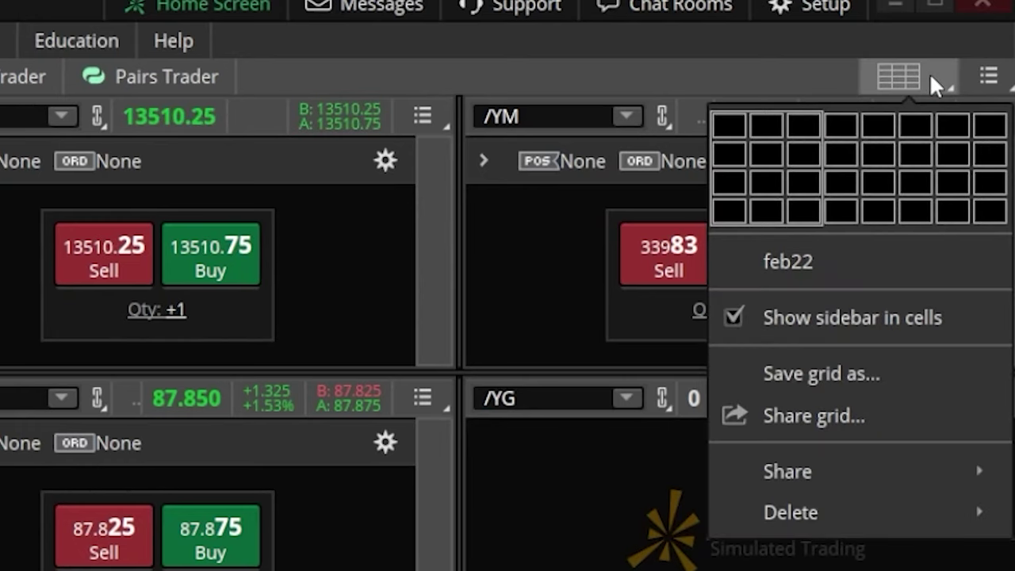
left_click(741, 126)
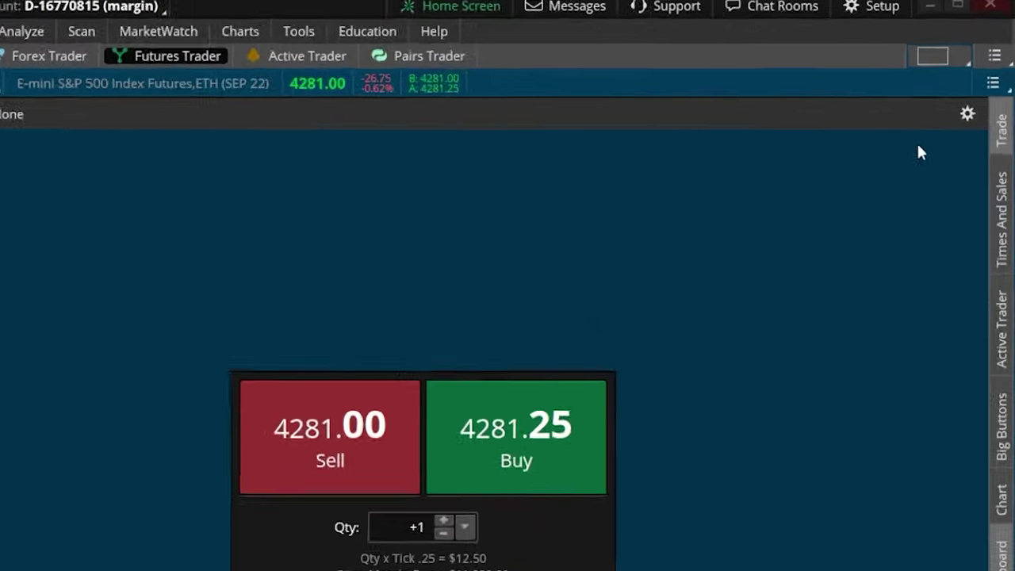
- Hide the dashboard in the /ES cell and show the Chart and Active Trader gadgets instead
left_click(999, 199)
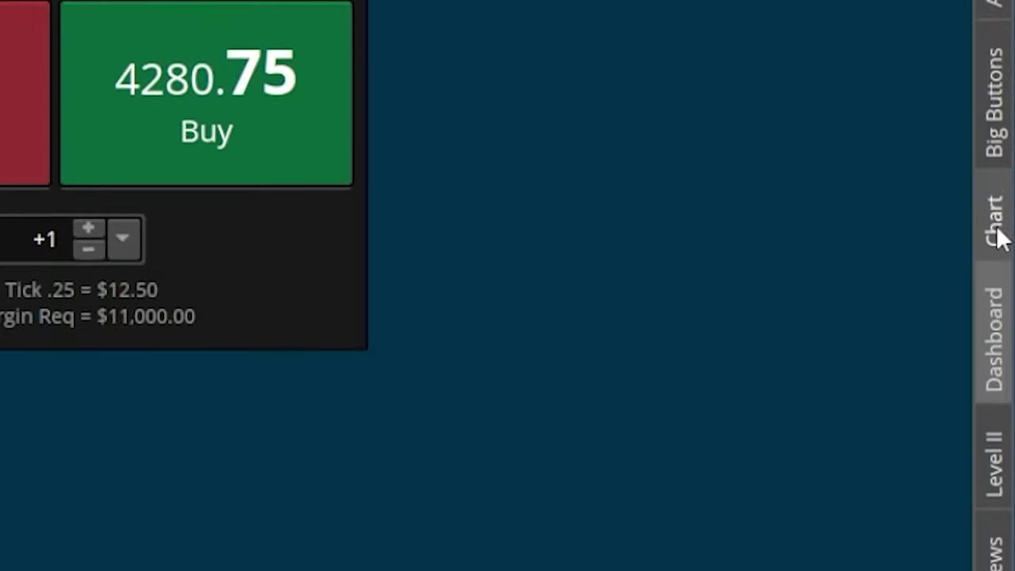
left_click(982, 327)
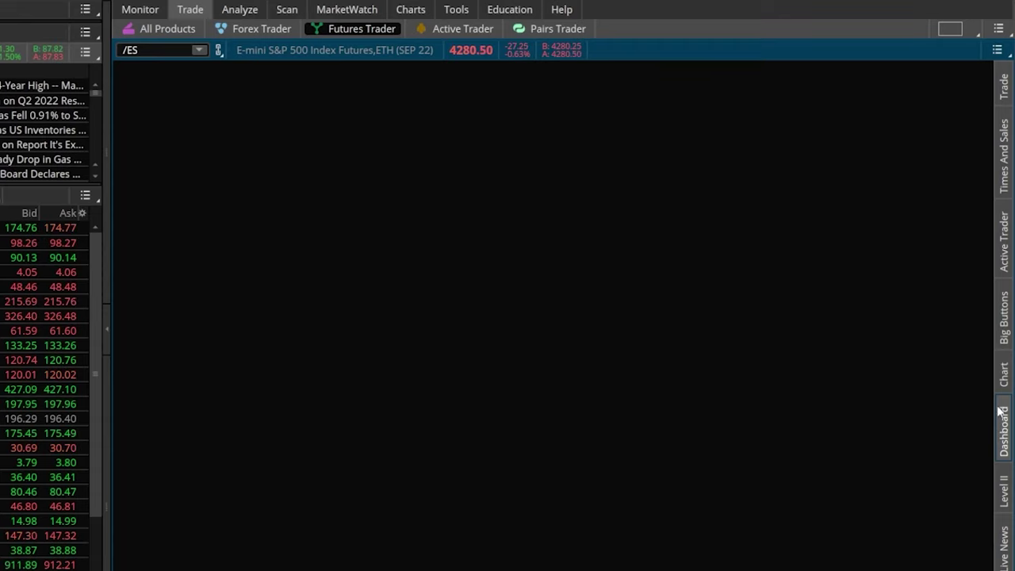
left_click(1002, 377)
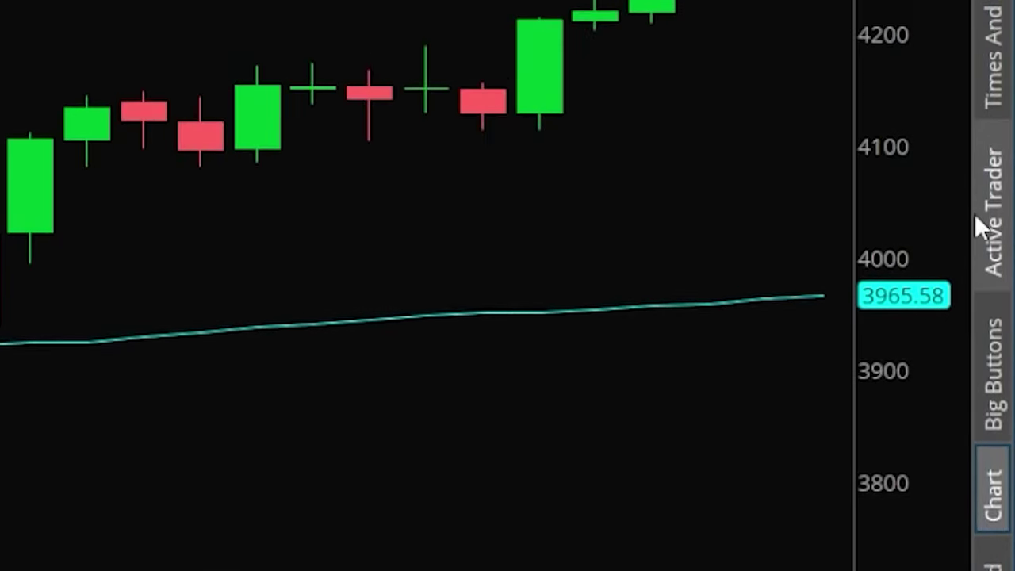
left_click(992, 61)
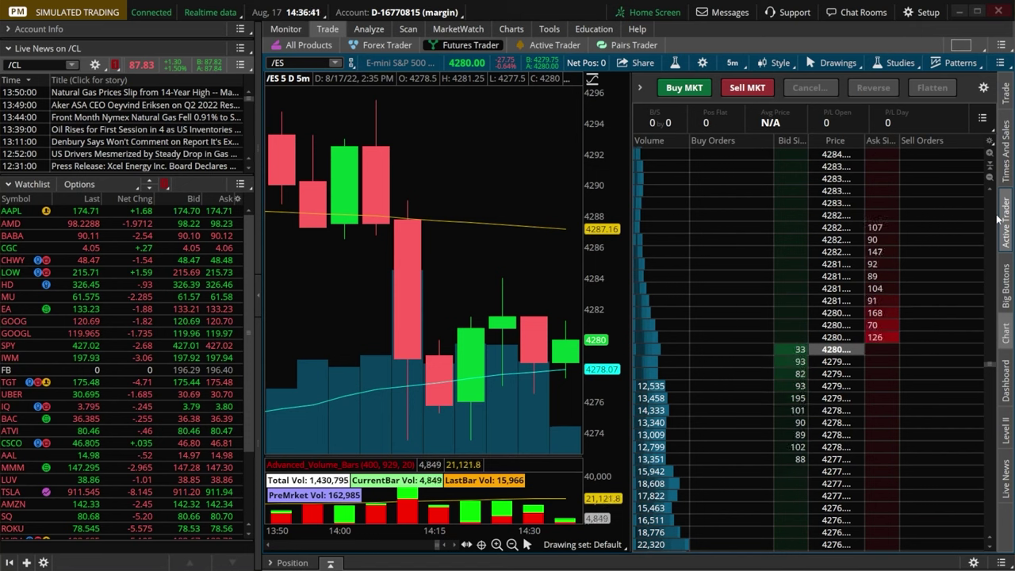
left_click(870, 229)
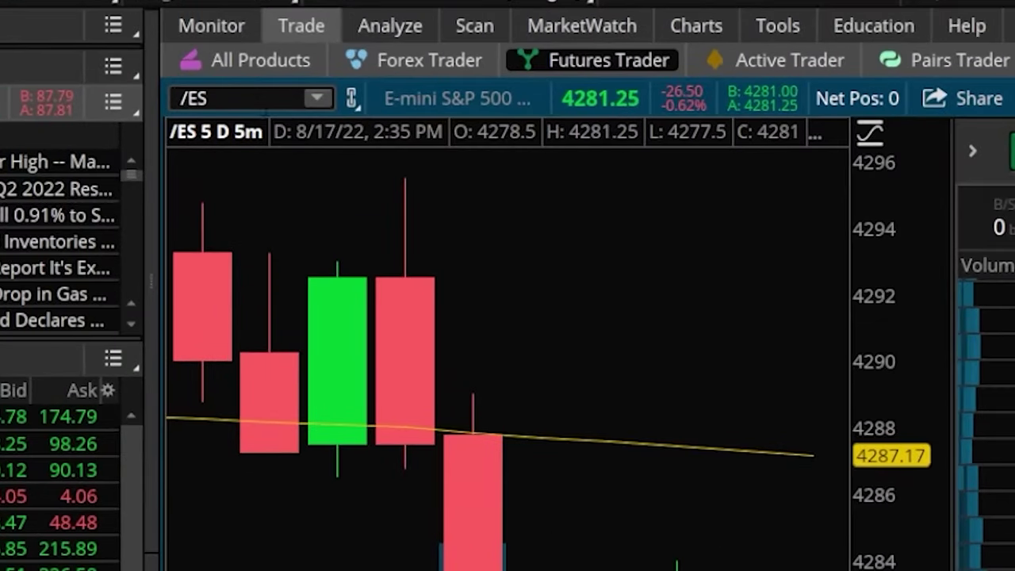
- Change the Futures Trader symbol to /NQ, the E-mini Nasdaq 100 index futures
left_click(256, 103)
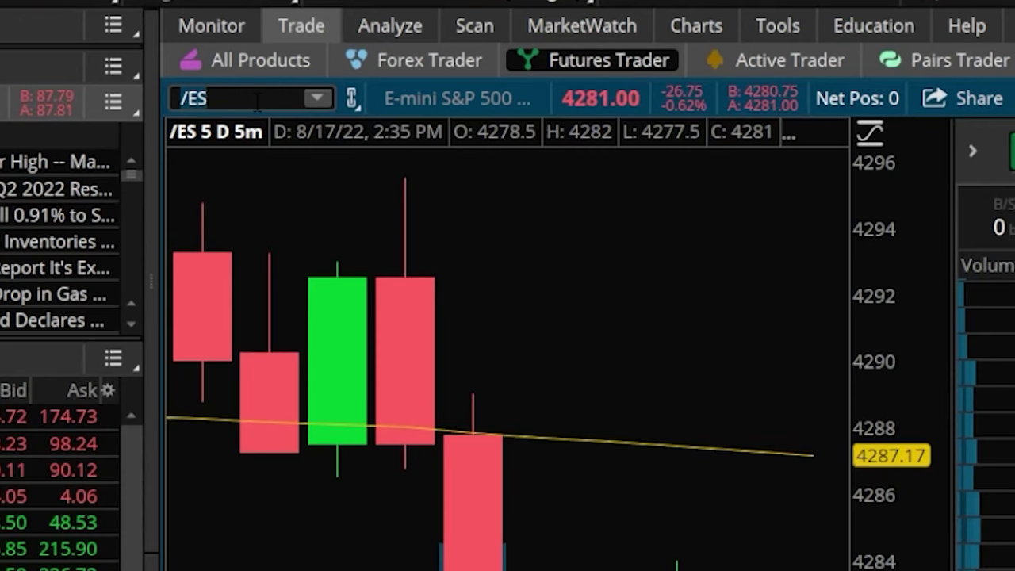
type("/")
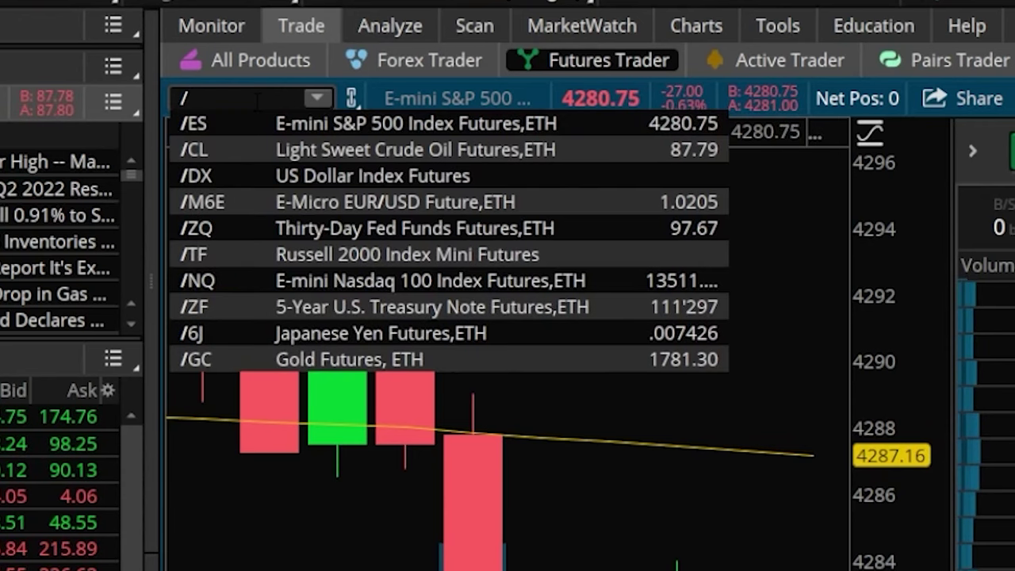
type("NQ")
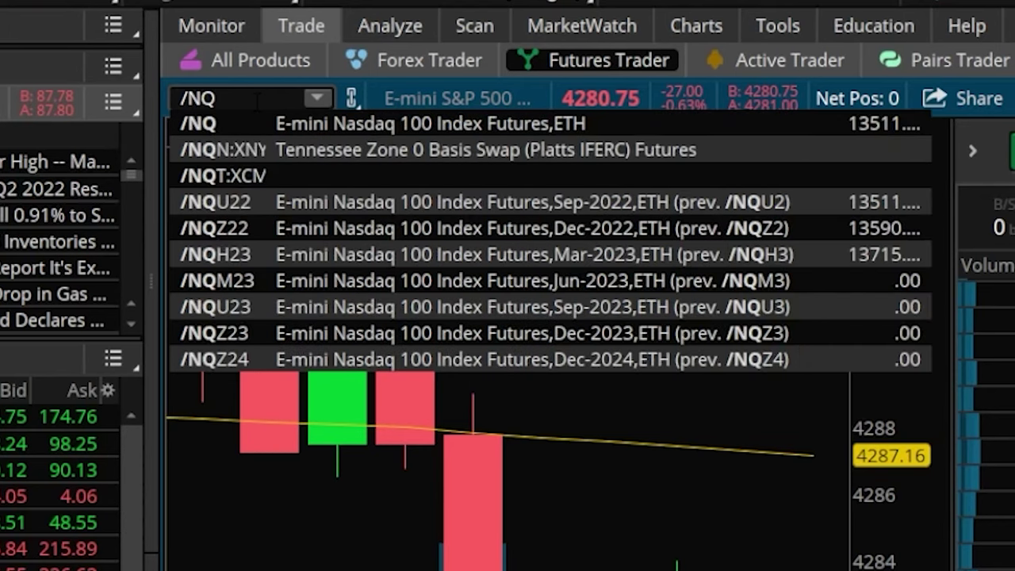
key("Return")
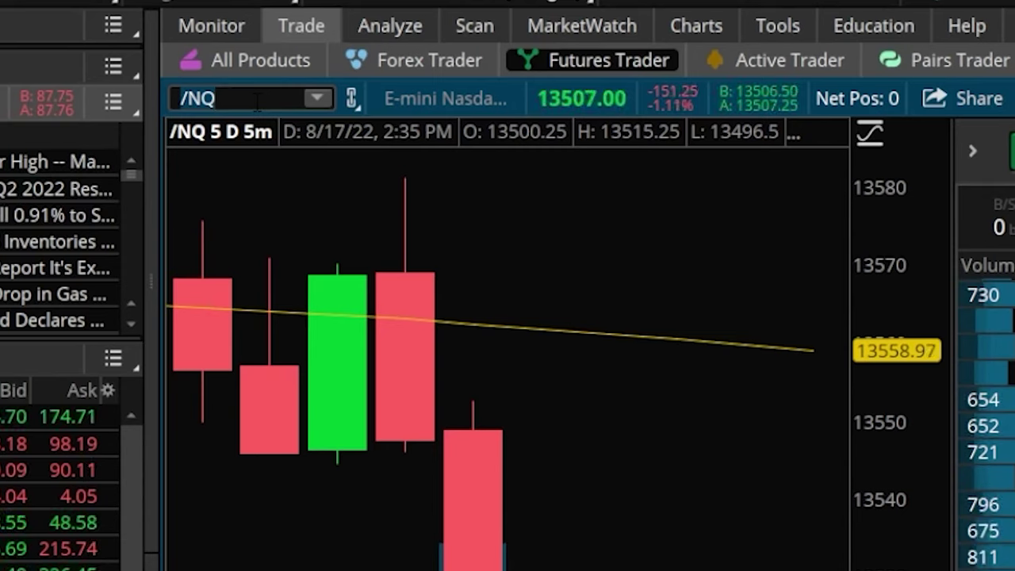
- Browse the symbol list filtered to futures, examining contract descriptions, tick sizes, tick values and initial margins
left_click(317, 97)
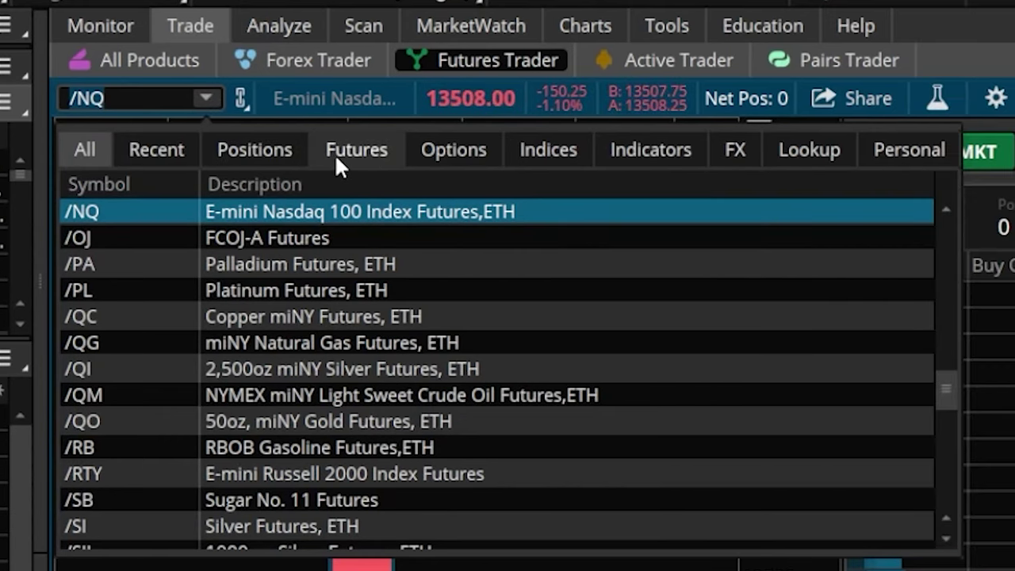
left_click(449, 152)
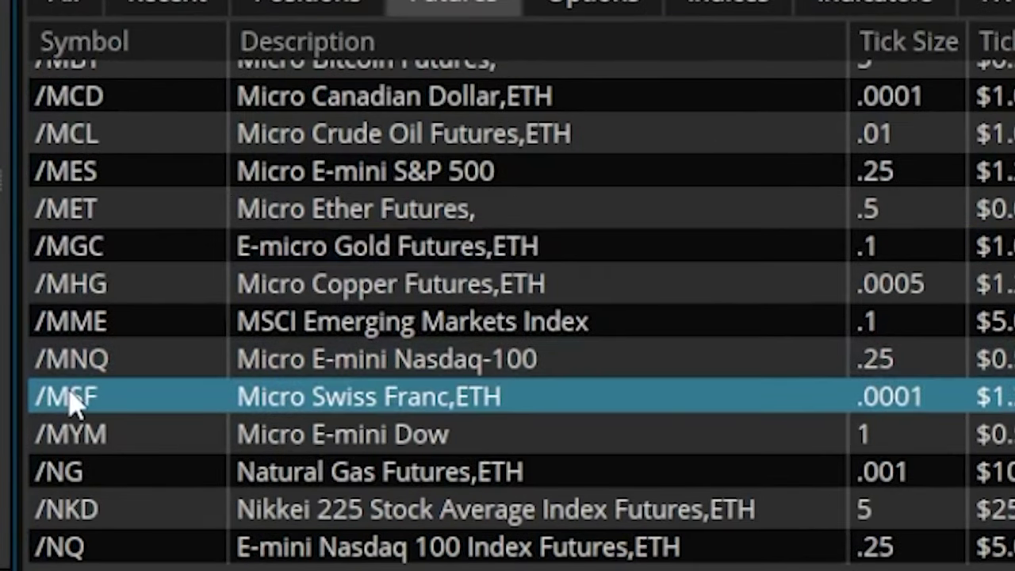
scroll(75, 435, "up", 8)
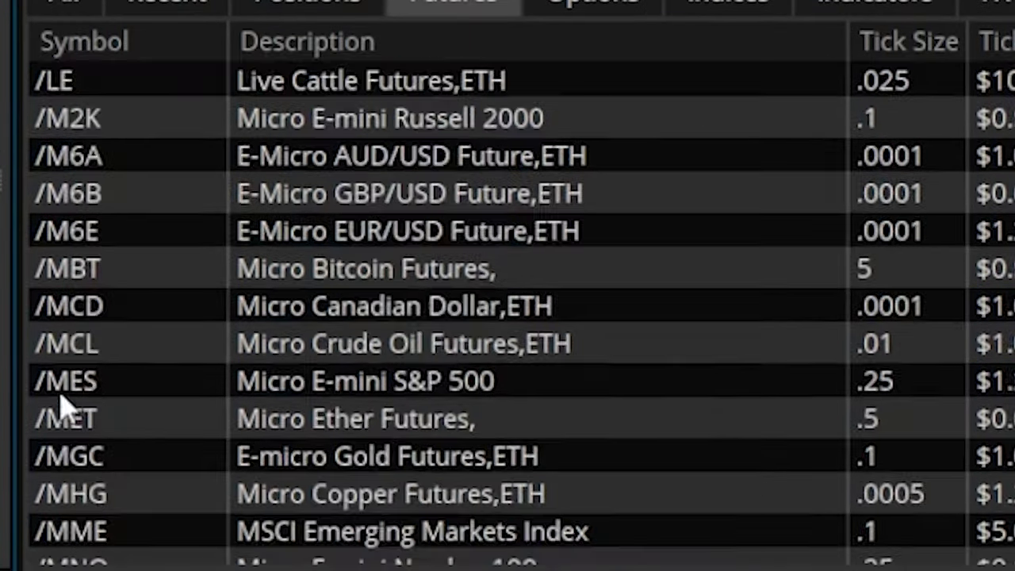
scroll(79, 365, "down", 12)
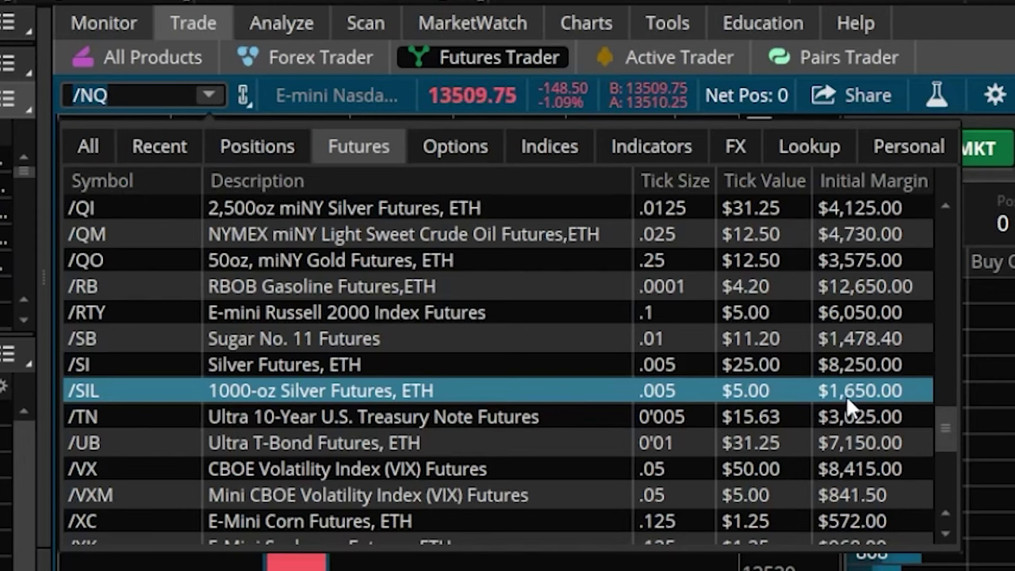
scroll(236, 388, "up", 4)
scroll(190, 390, "up", 3)
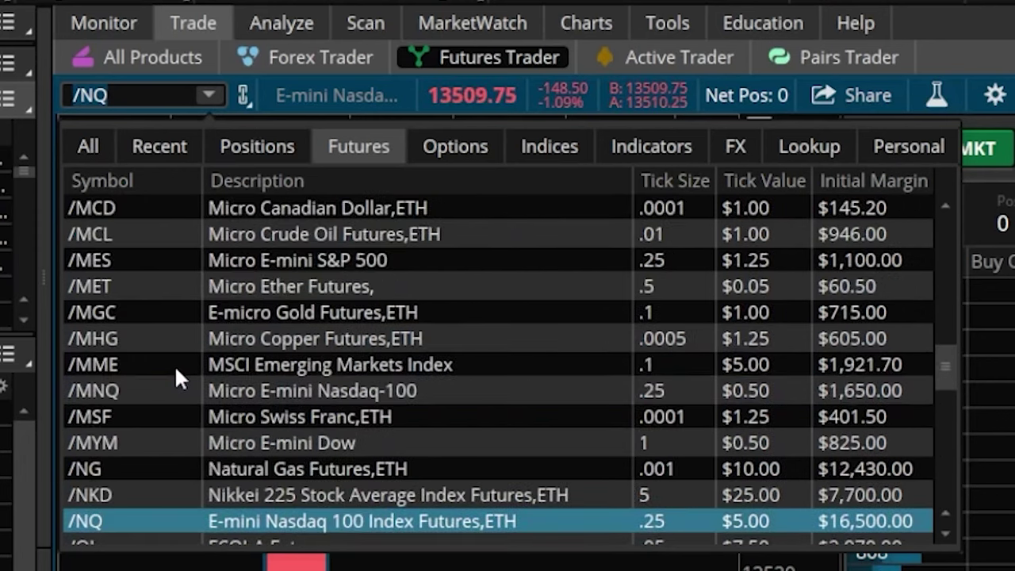
scroll(180, 380, "up", 3)
scroll(178, 380, "up", 2)
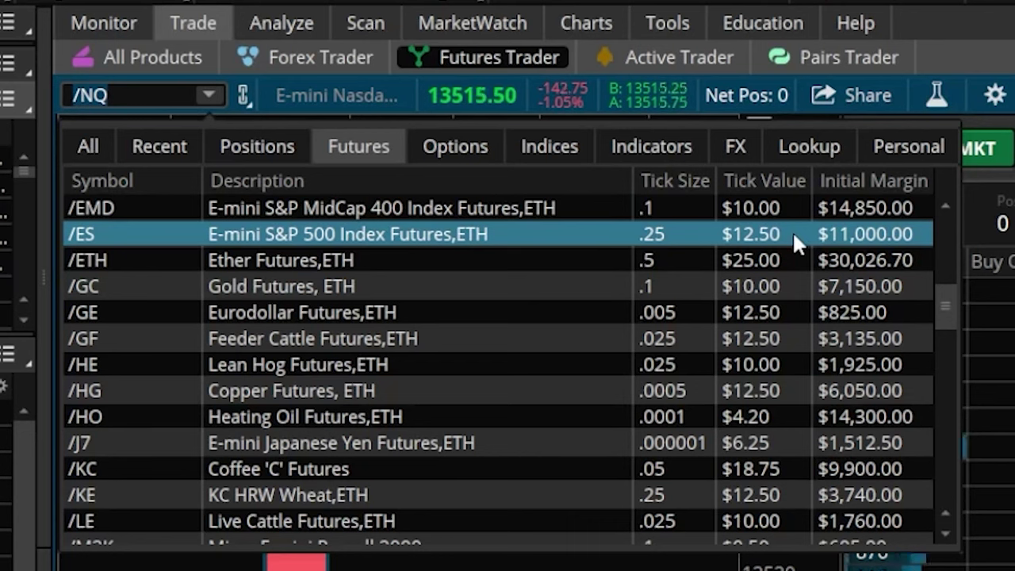
scroll(257, 340, "up", 3)
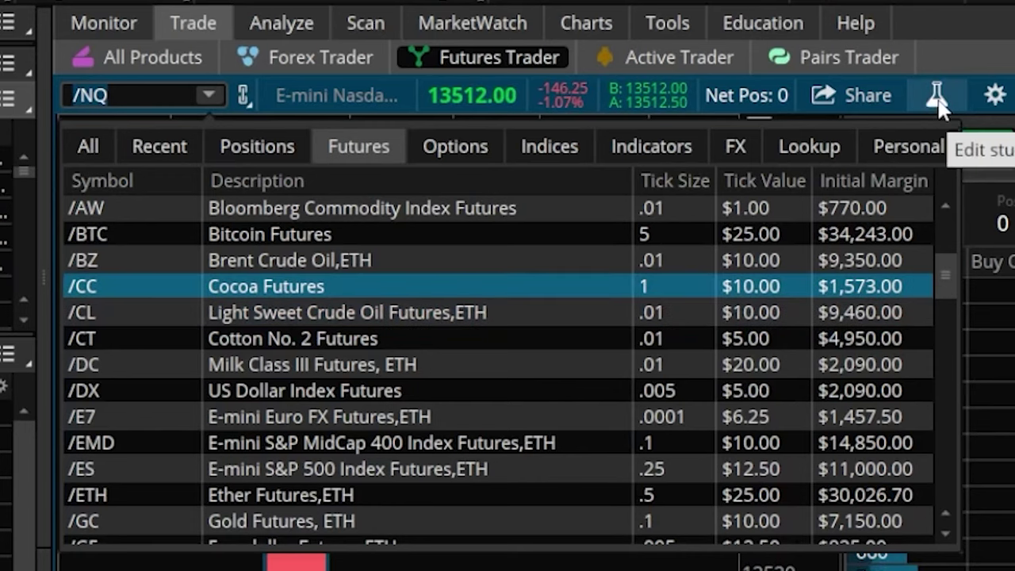
- Search the chart studies for "futures" and add the Futuress study to the /NQ chart
left_click(938, 99)
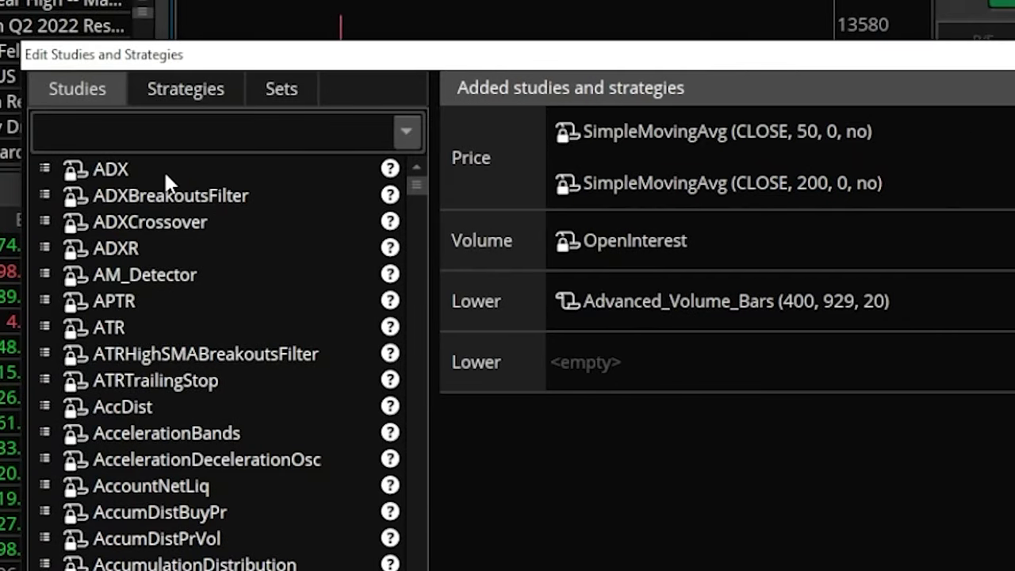
left_click(155, 136)
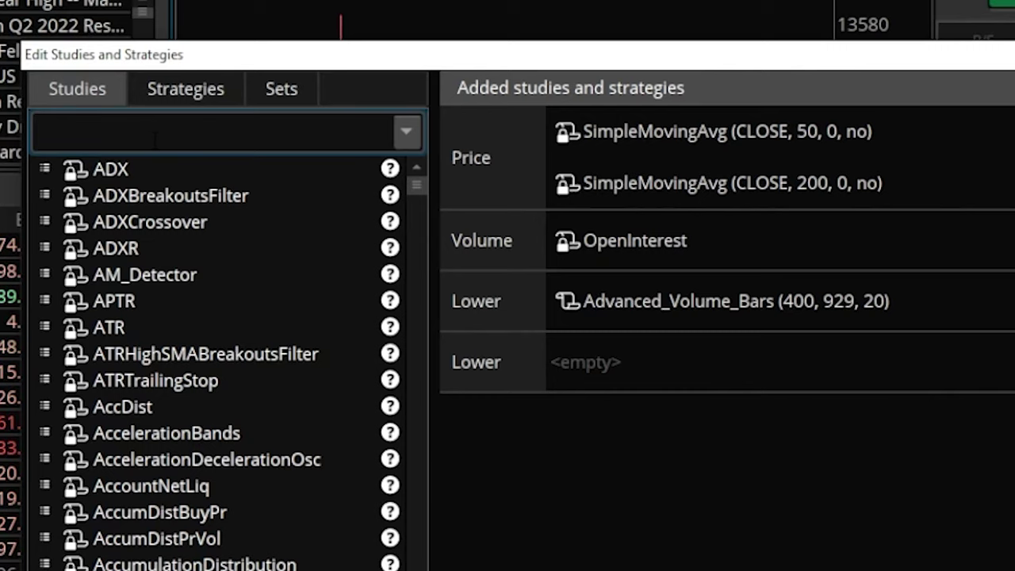
type("futures")
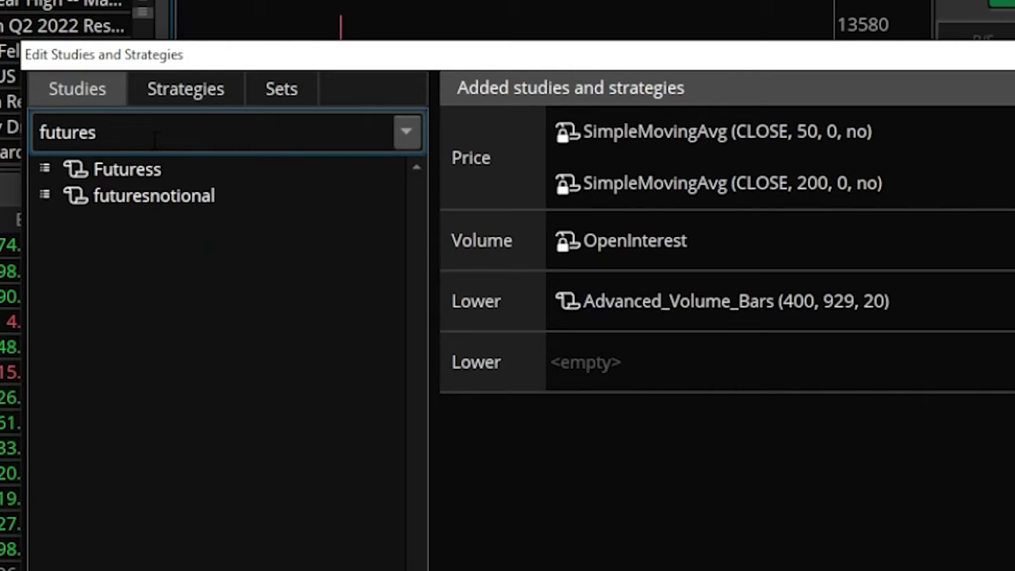
left_click(142, 170)
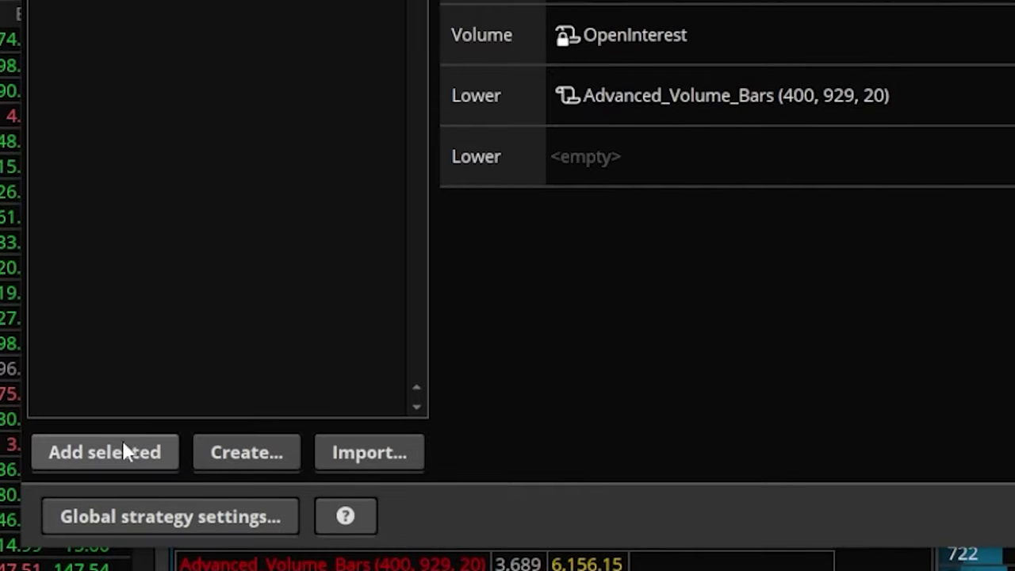
left_click(121, 442)
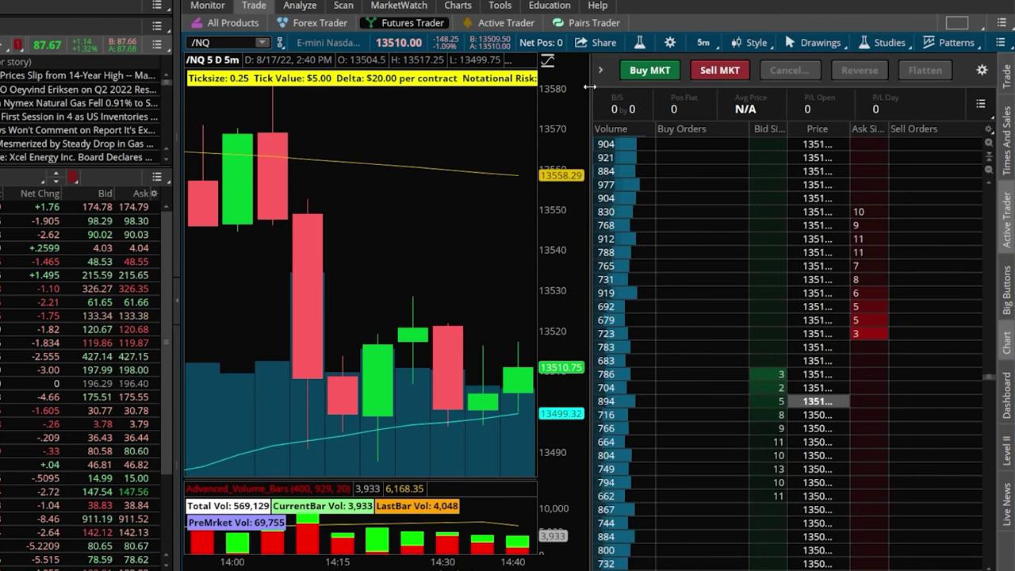
- Widen the chart area beside the Active Trader ladder and enlarge the ladder's Price column
left_click_drag(598, 89, 688, 89)
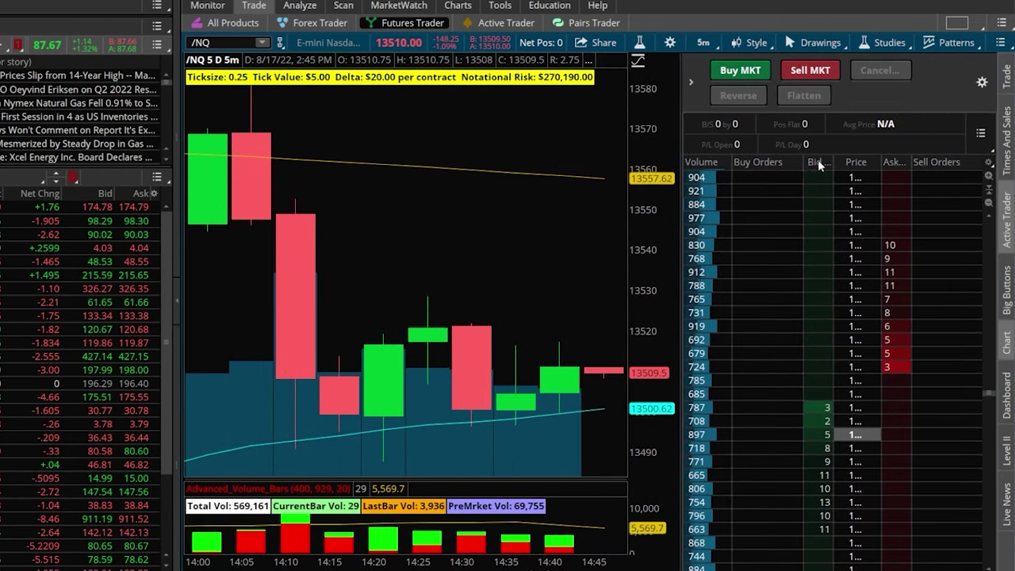
left_click_drag(877, 163, 911, 162)
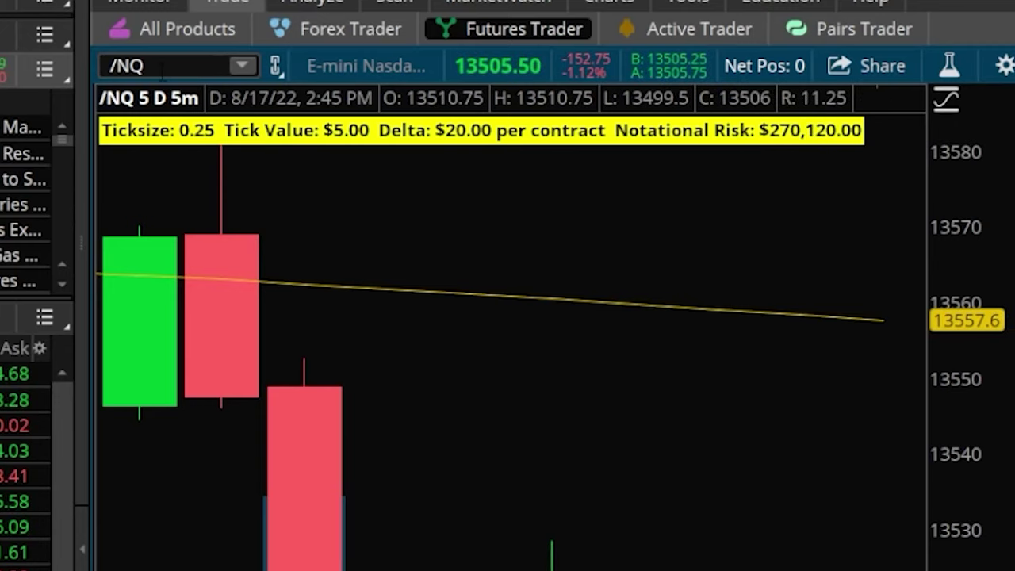
- Change the Futures Trader symbol to /MNQ, the Micro E-mini Nasdaq-100 futures
left_click(160, 70)
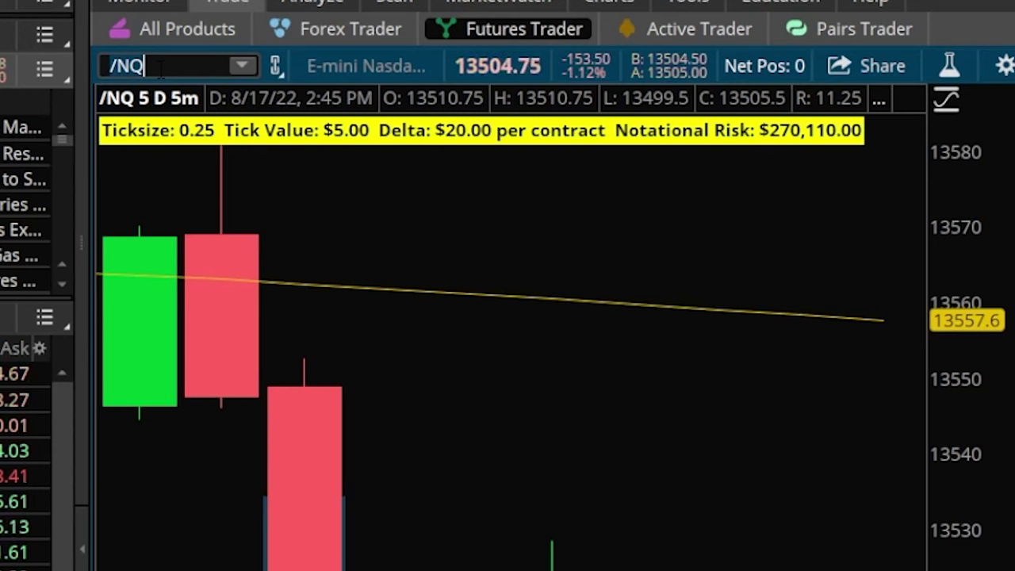
key("BackSpace")
key("BackSpace")
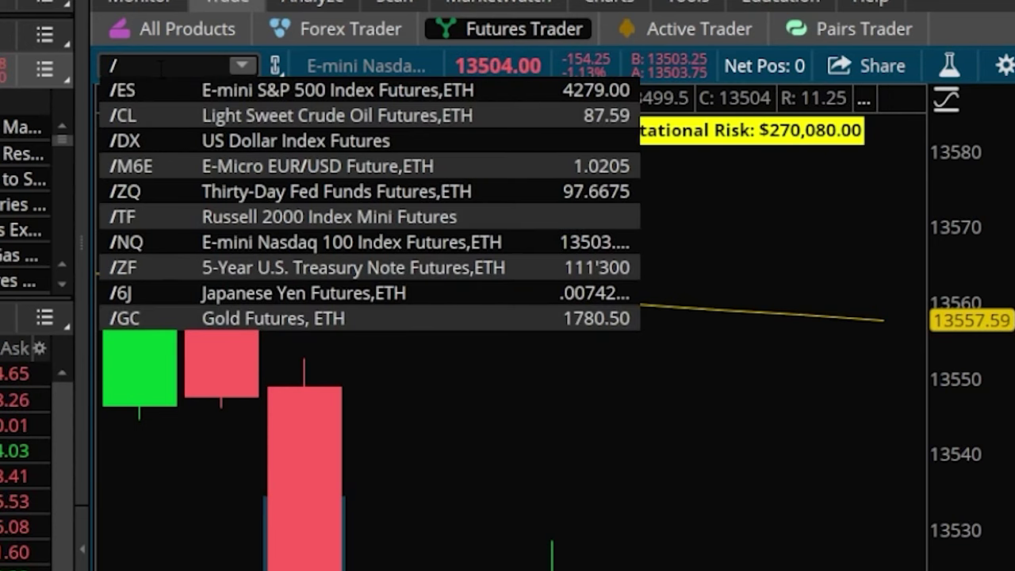
type("MNQ")
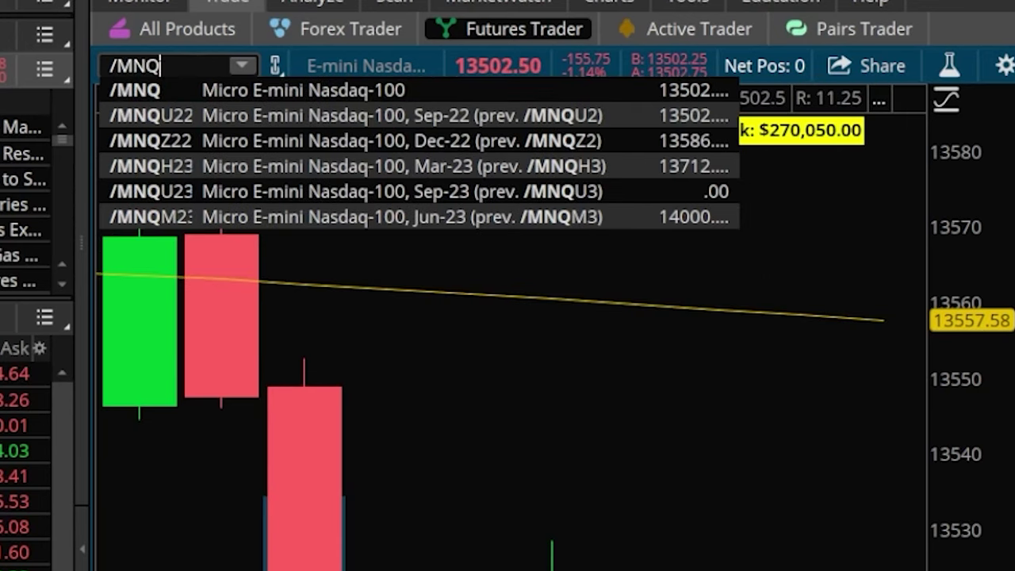
key("Return")
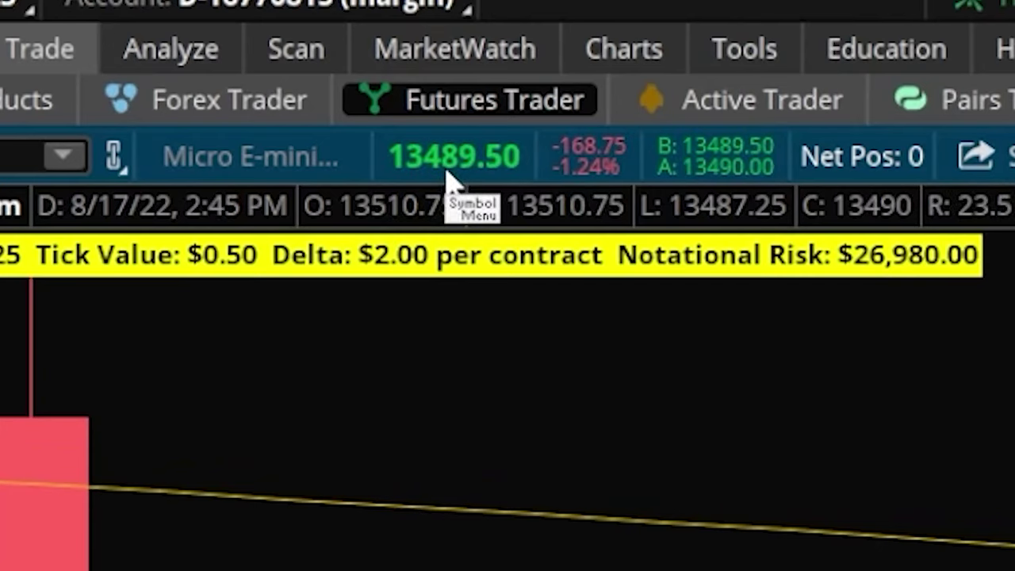
- Create a single buy order for the /MNQ future and set its quantity to 5 contracts
left_click(447, 173)
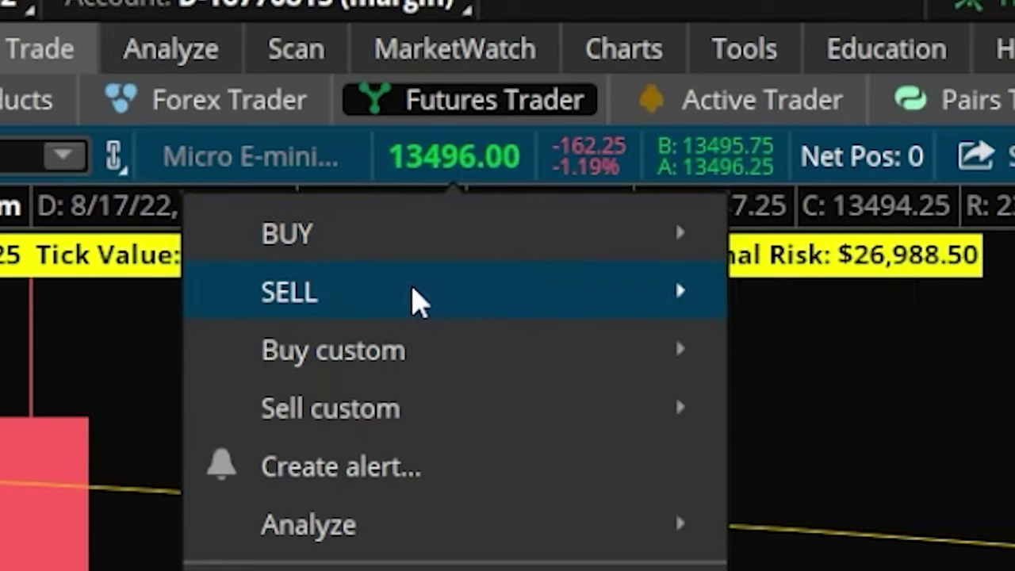
mouse_move(417, 299)
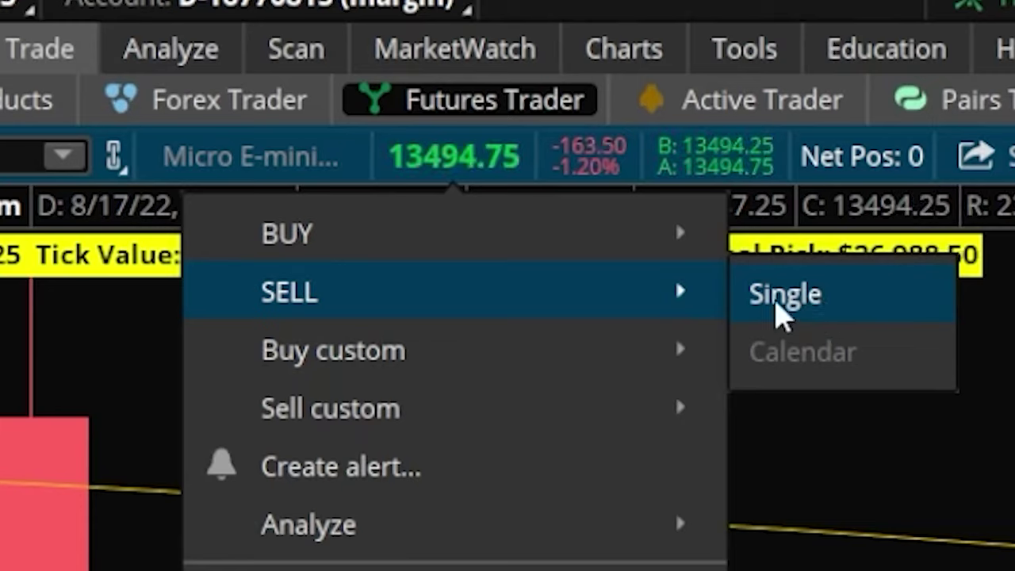
mouse_move(591, 242)
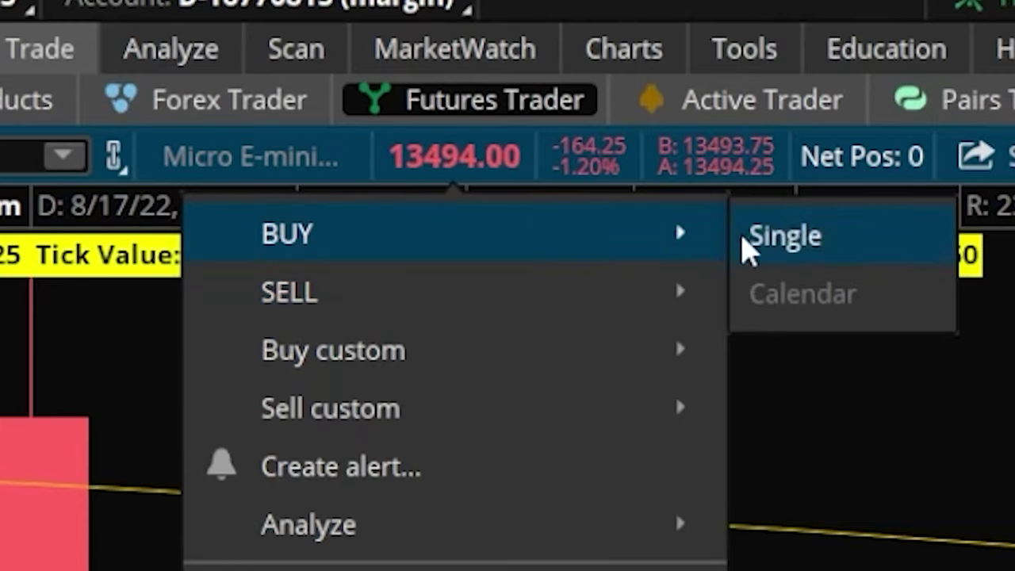
left_click(790, 241)
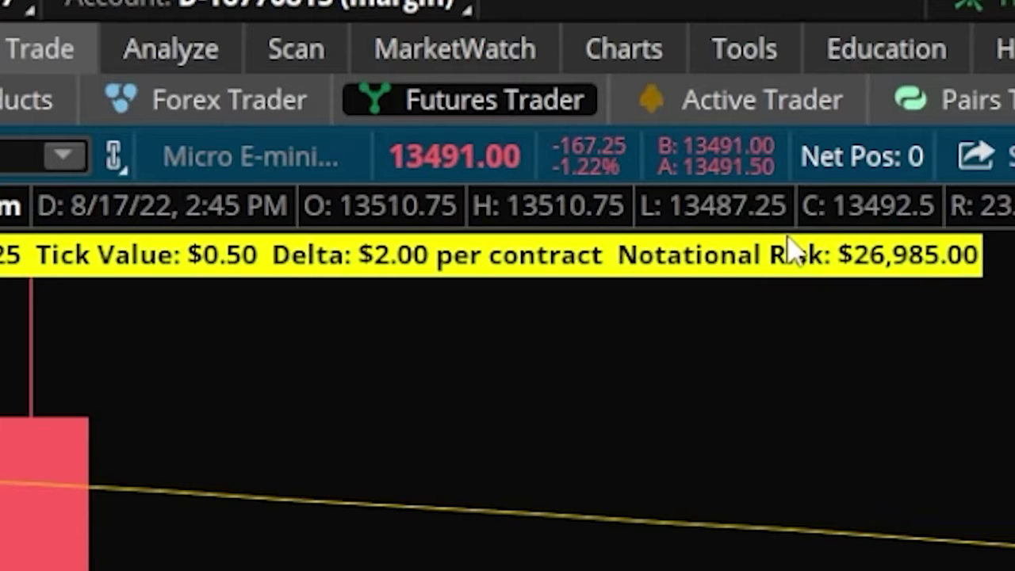
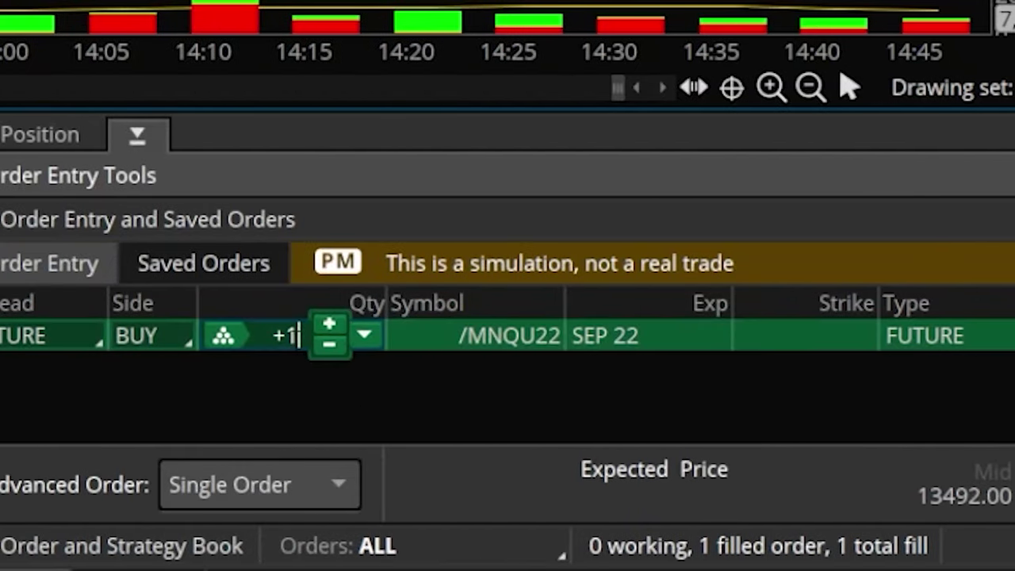
left_click(284, 335)
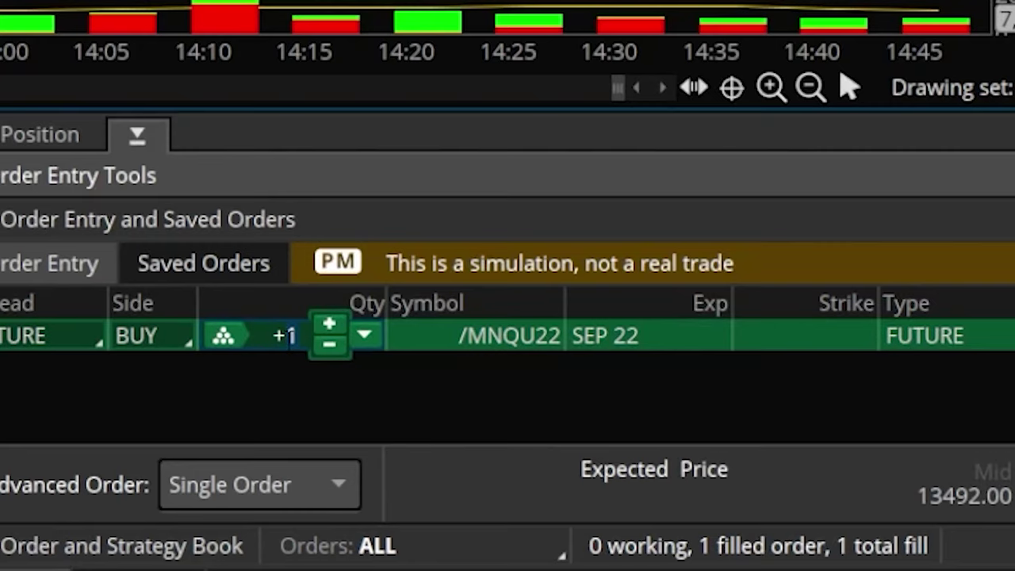
key("Delete")
type("5")
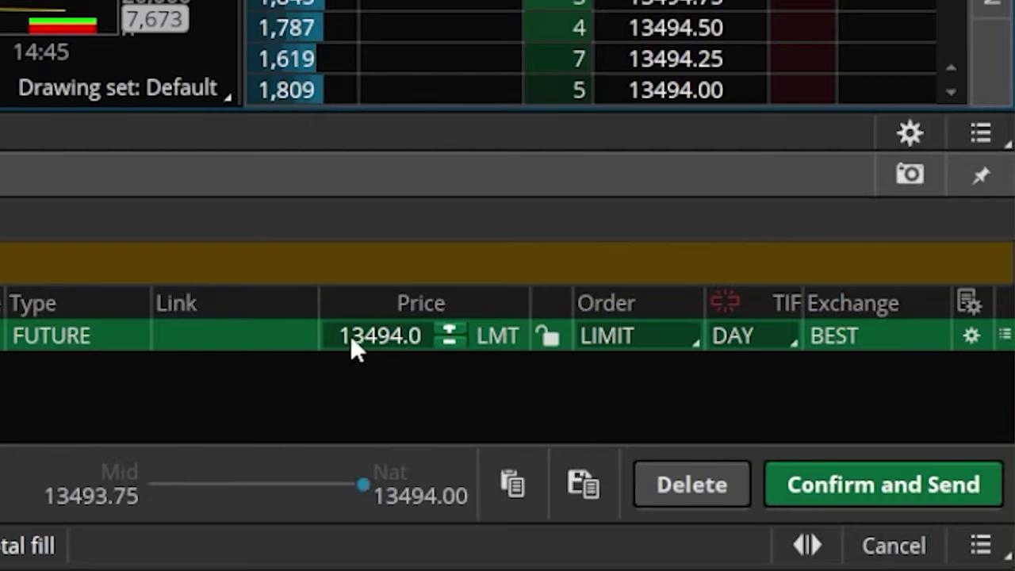
- Set the /MNQU22 buy order's limit price to 13490, then confirm and send the order
left_click(342, 332)
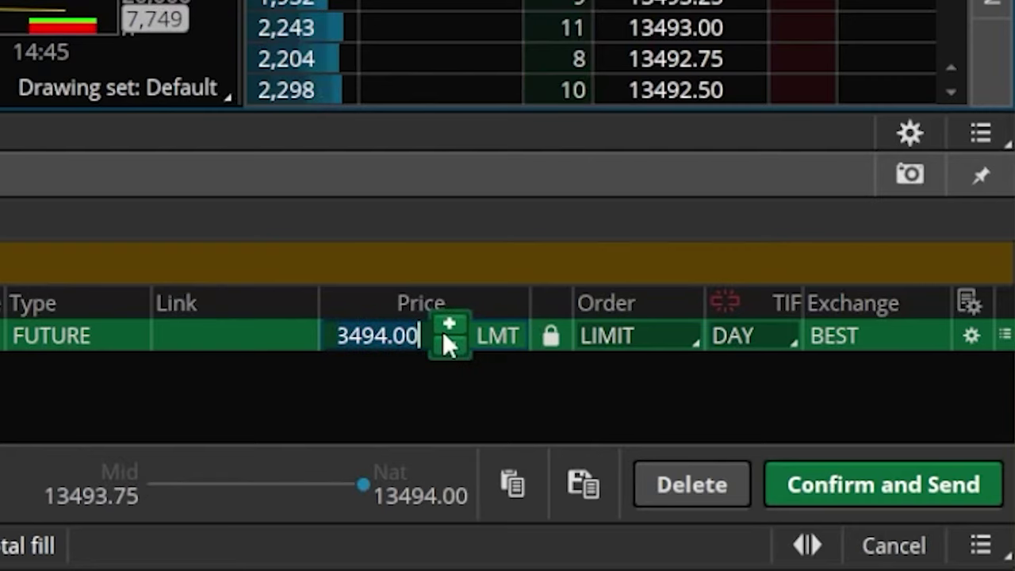
type("13")
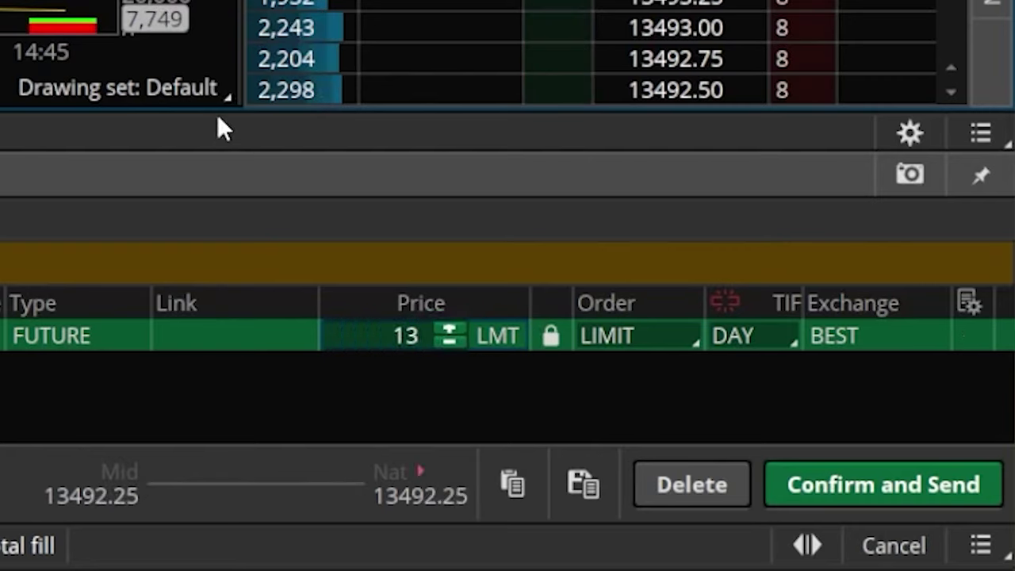
type("490")
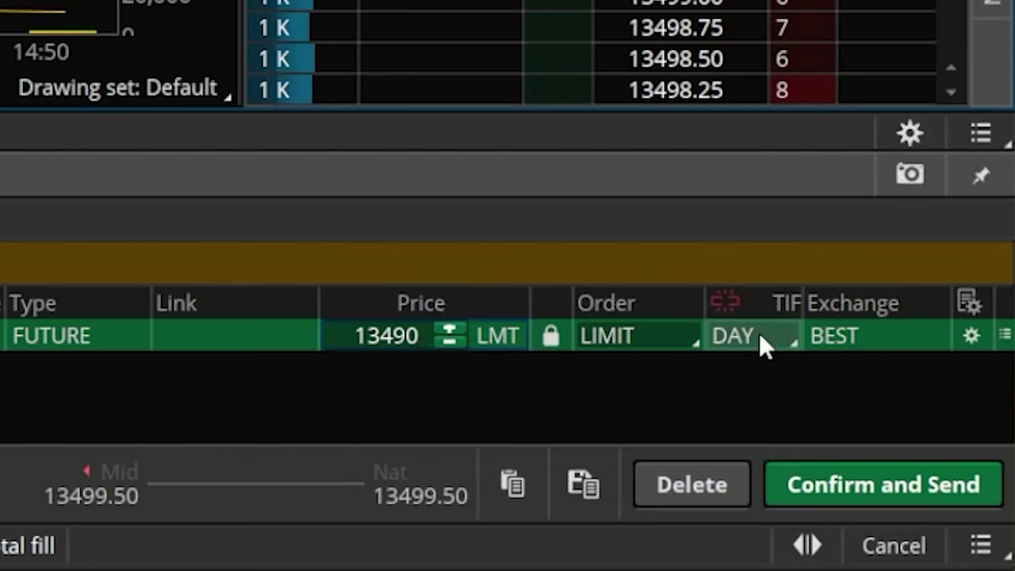
left_click(826, 498)
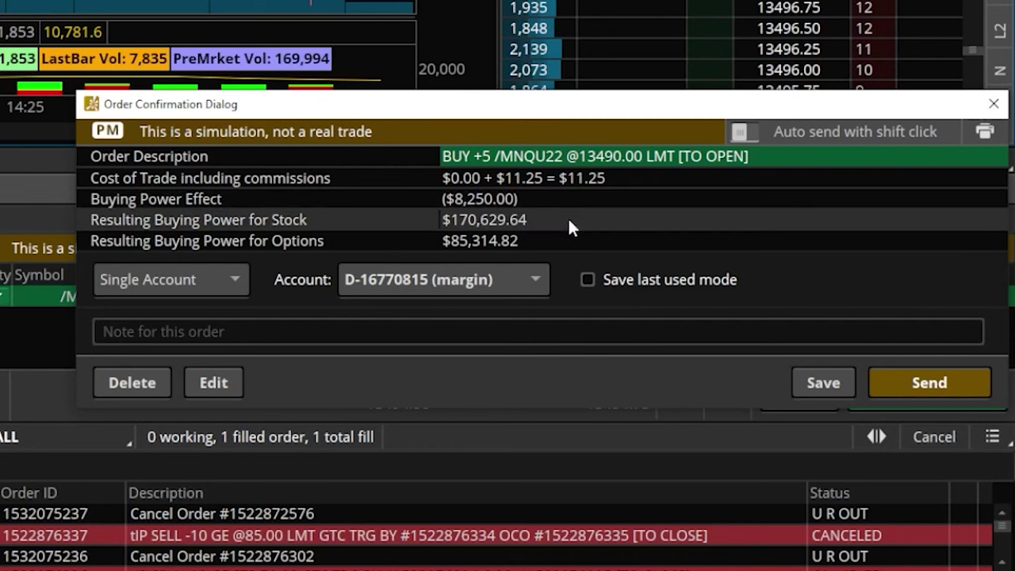
left_click(929, 383)
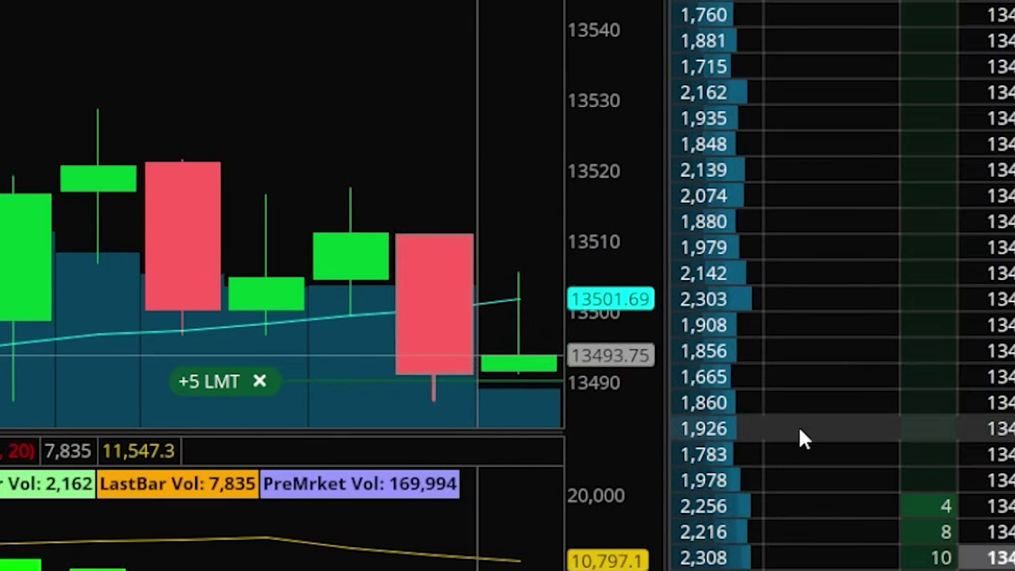
- Create a closing sell order for the 5-contract /MNQ position from the account's positions list
scroll(817, 468, "down", 6)
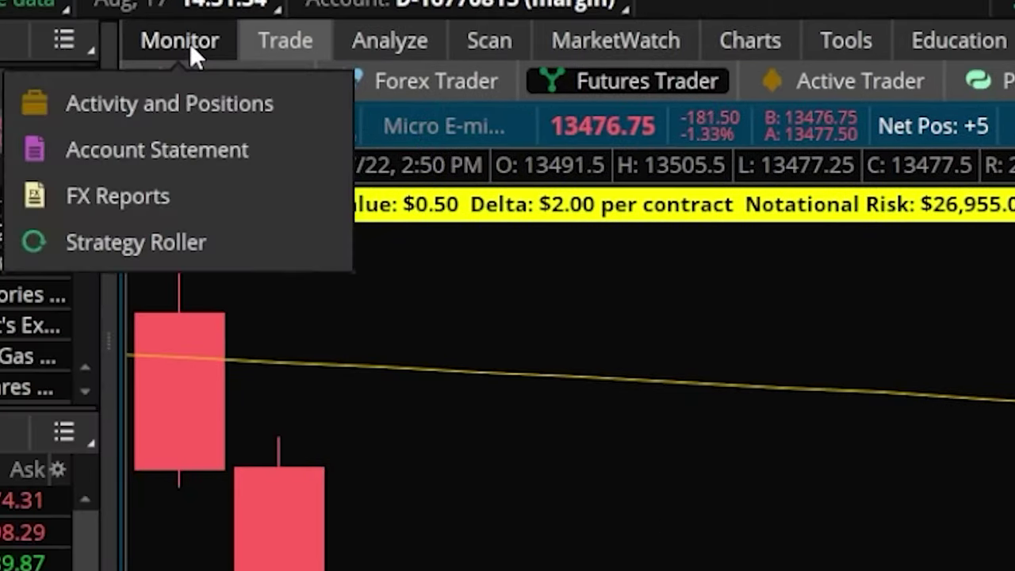
left_click(190, 43)
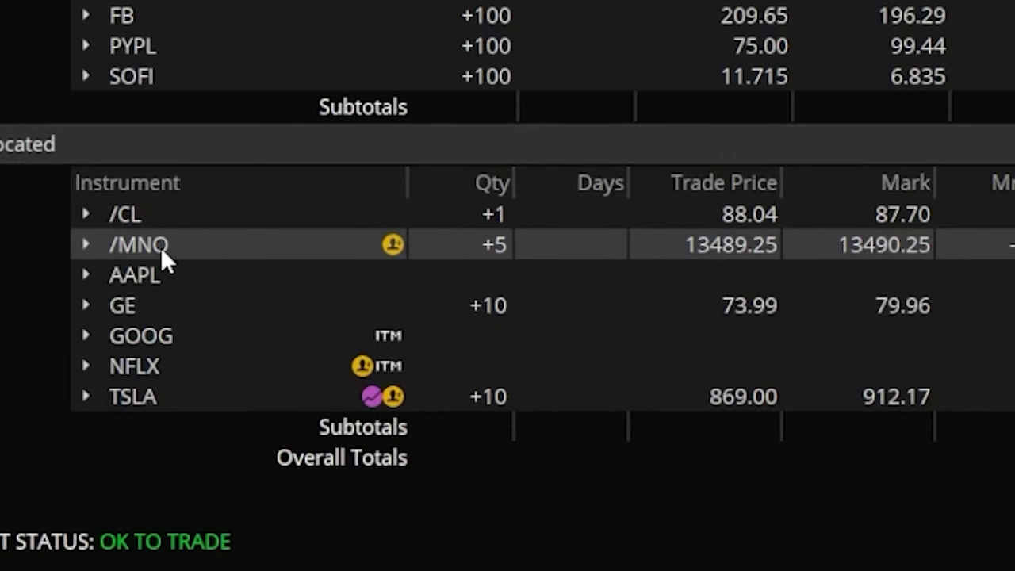
right_click(160, 247)
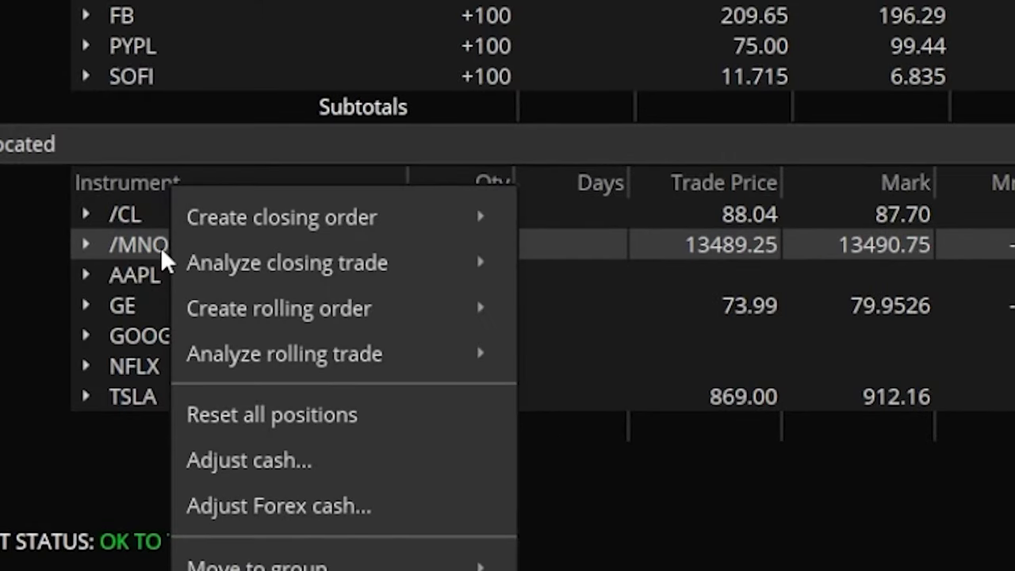
mouse_move(228, 254)
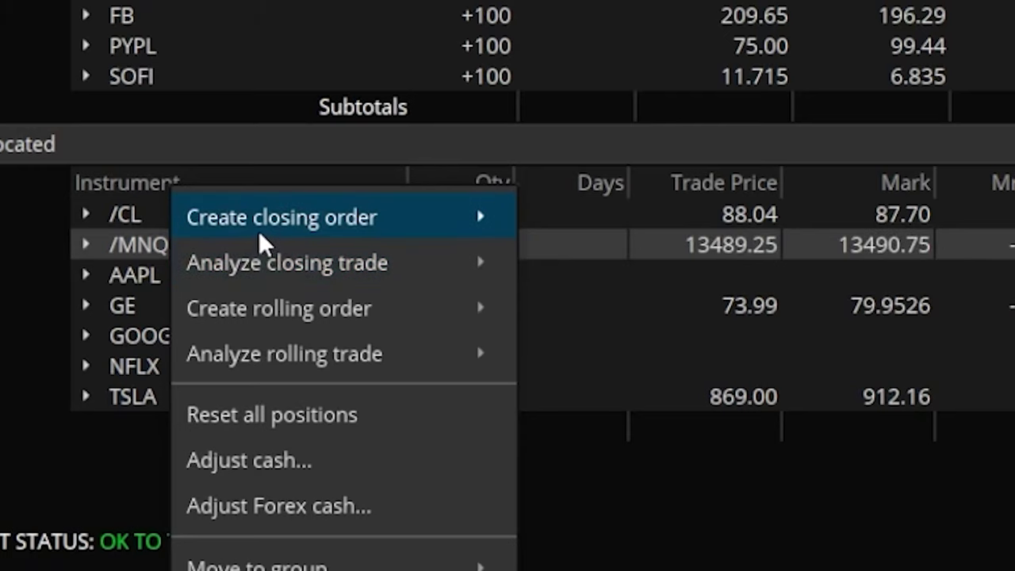
mouse_move(264, 226)
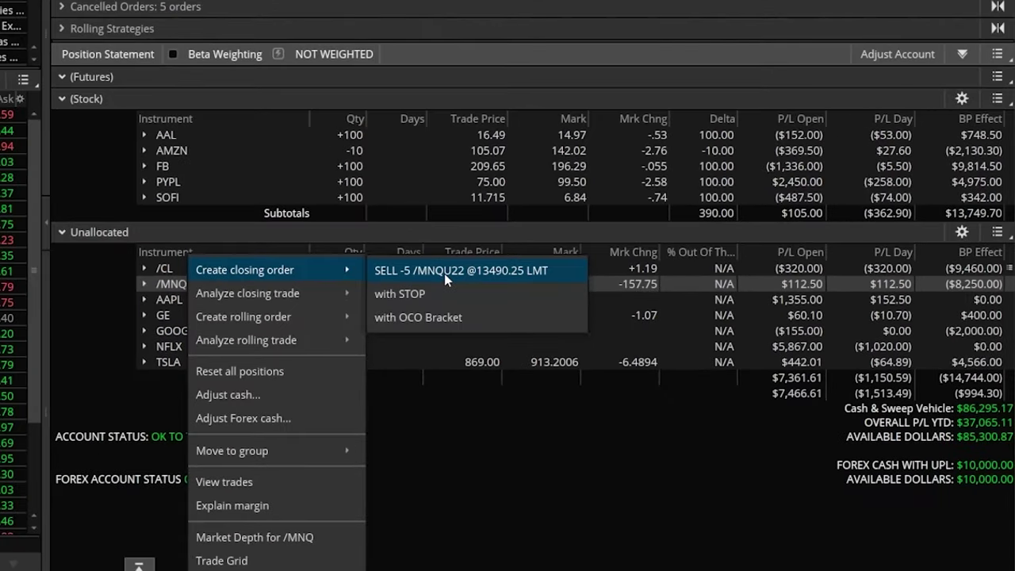
left_click(514, 226)
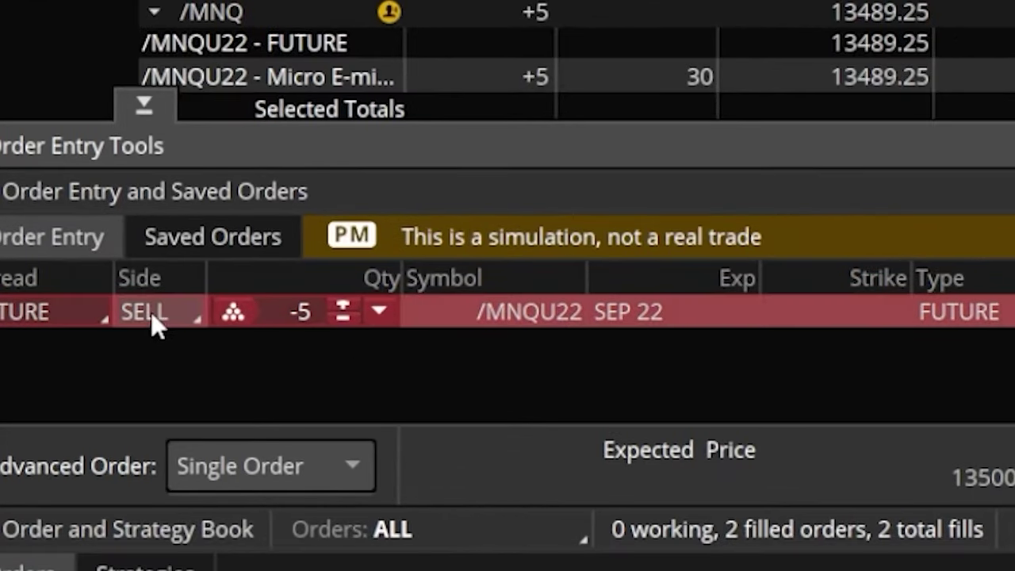
- Change the /MNQU22 closing order from limit to MARKET, then confirm and send it
mouse_move(278, 313)
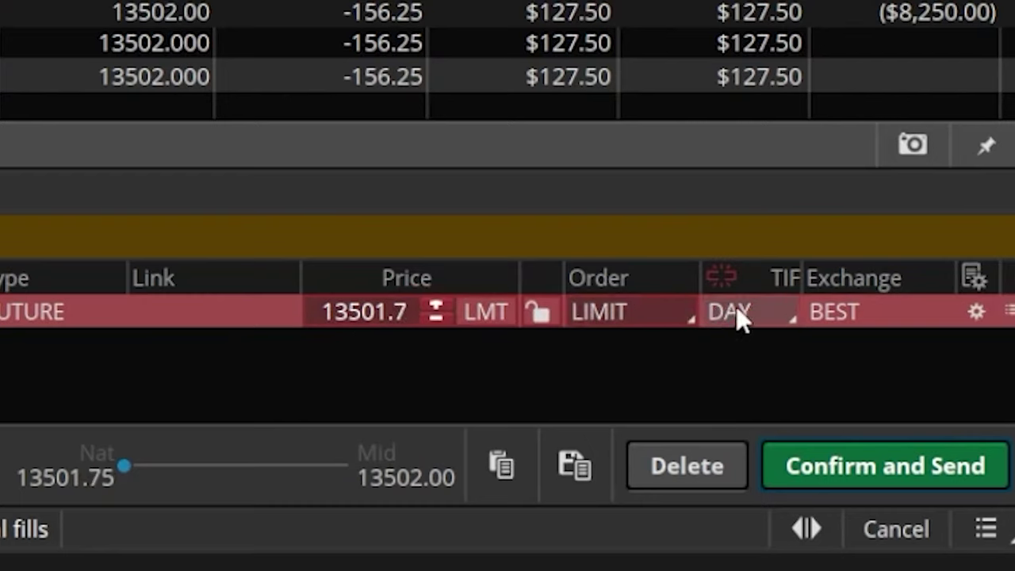
left_click(648, 312)
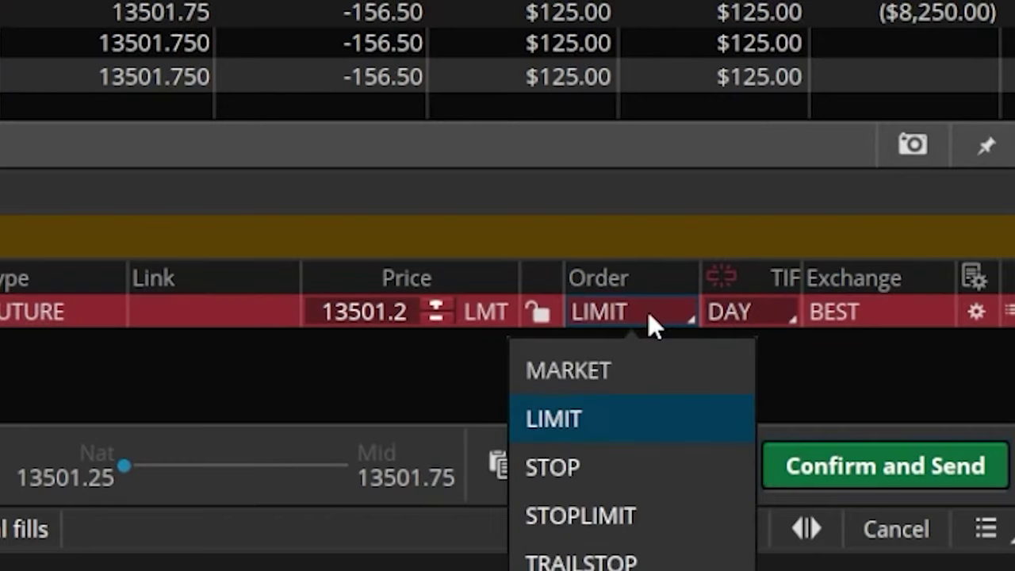
left_click(595, 363)
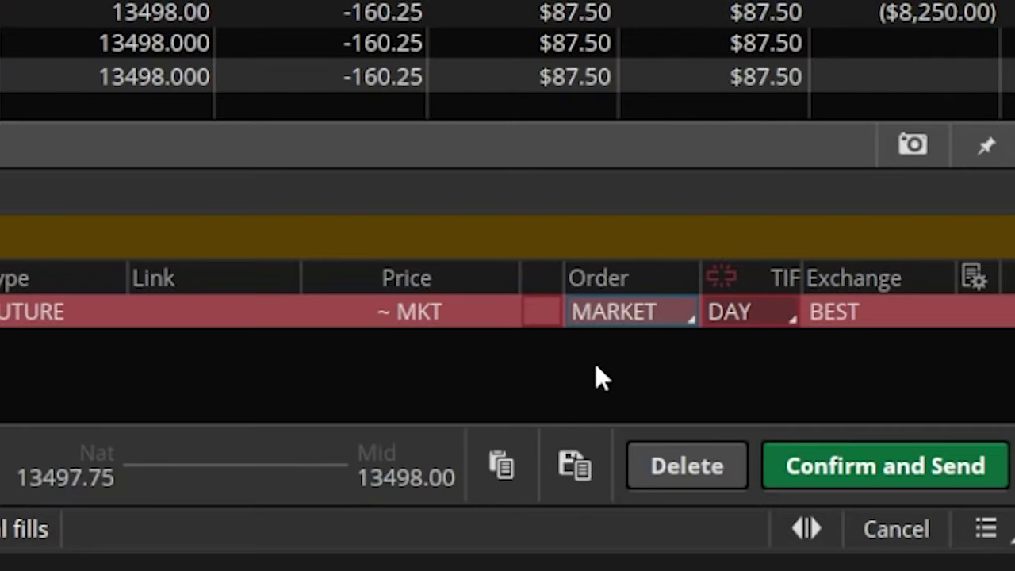
left_click(885, 453)
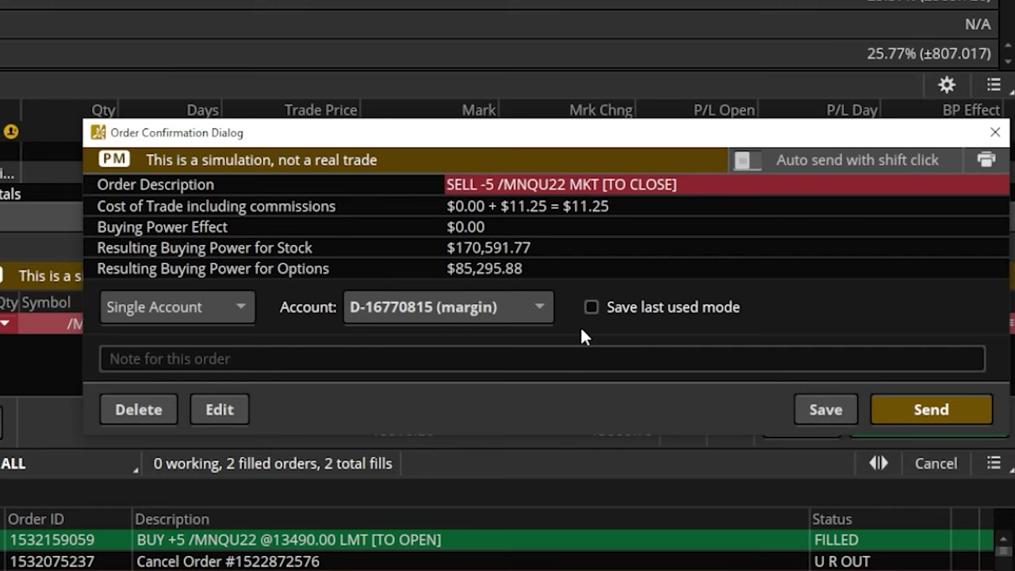
left_click(930, 410)
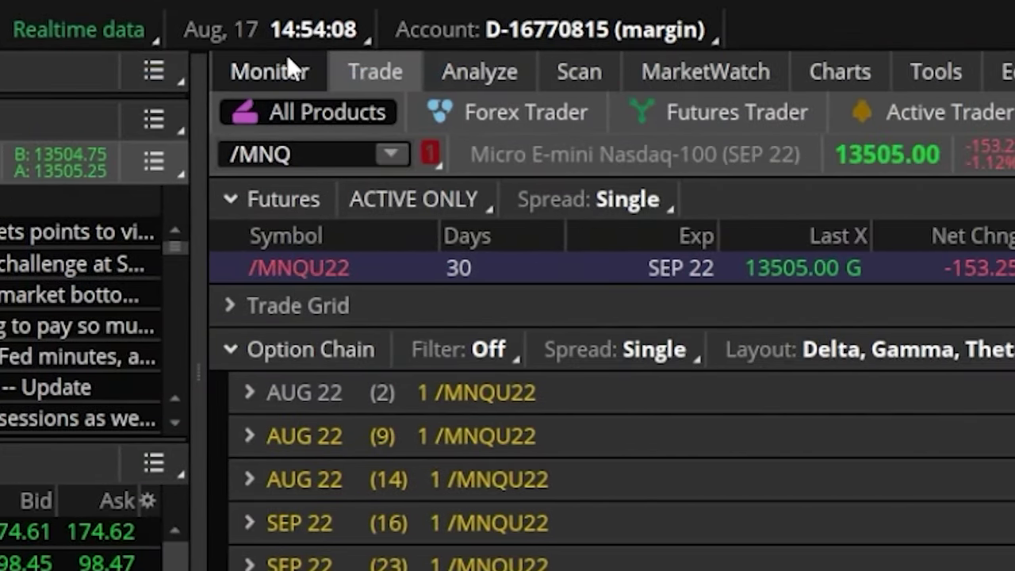
- Review today's filled orders in Activity and Positions, then return to the Futures Trader page
left_click(281, 68)
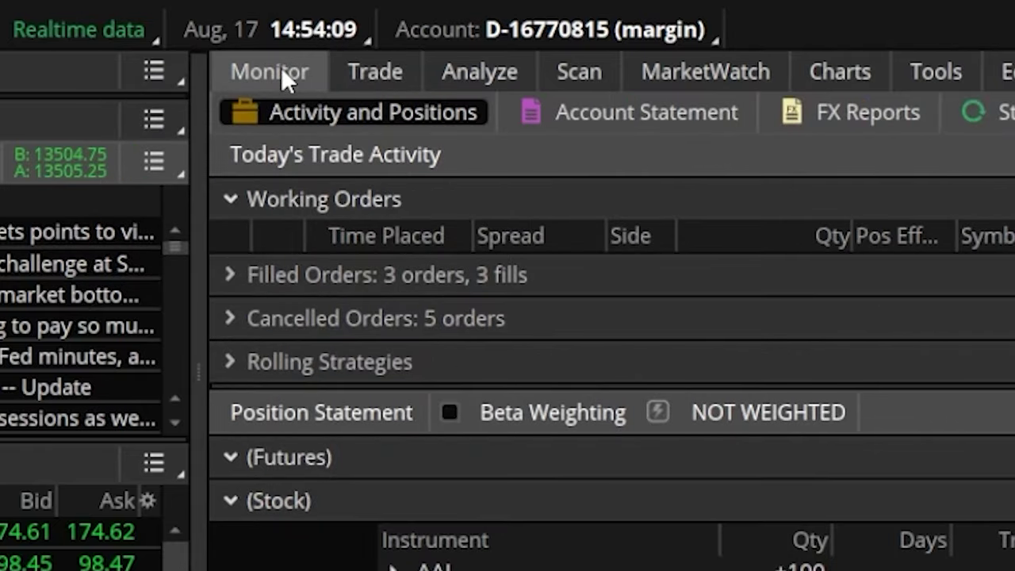
left_click(235, 272)
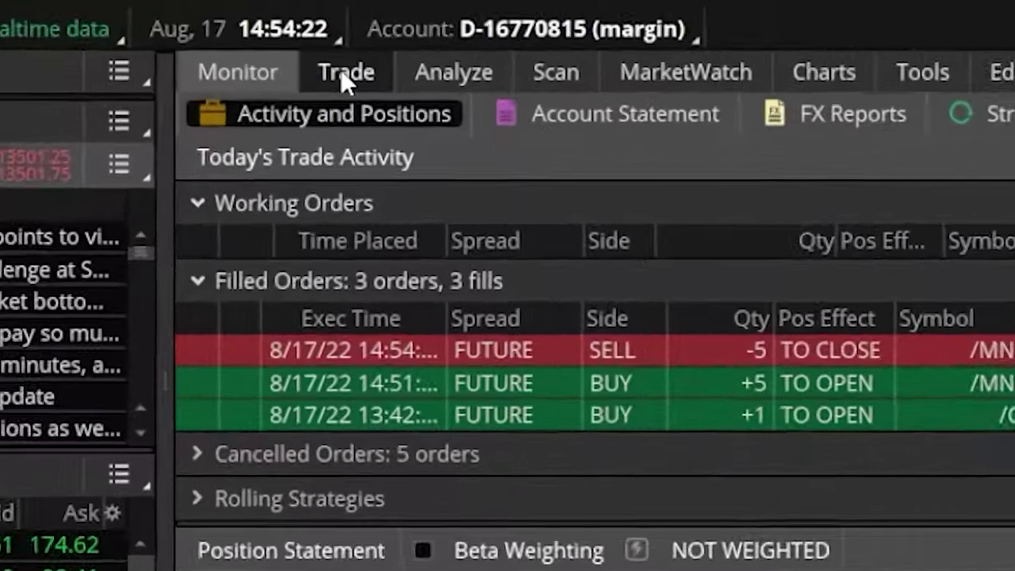
left_click(327, 30)
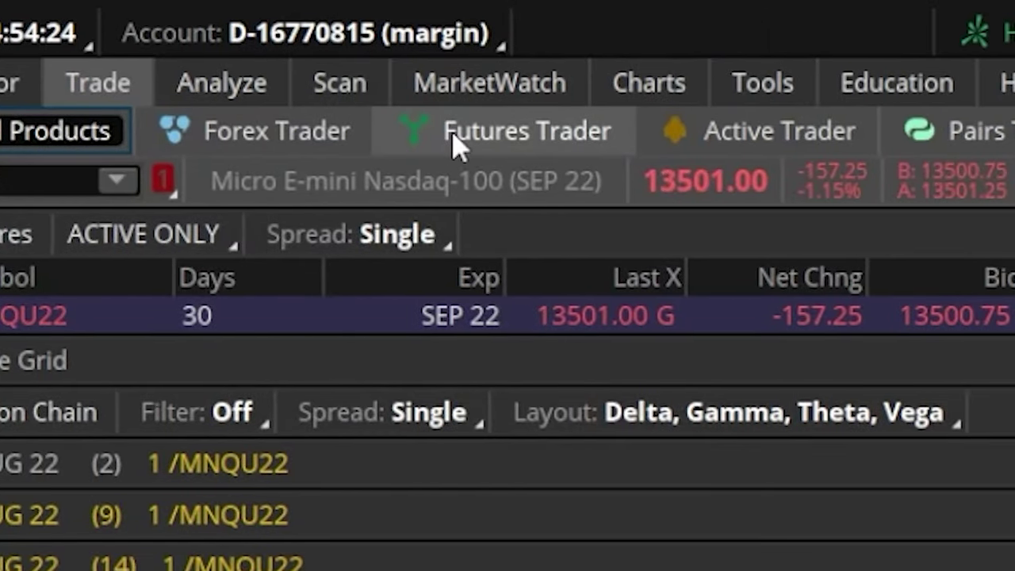
left_click(471, 135)
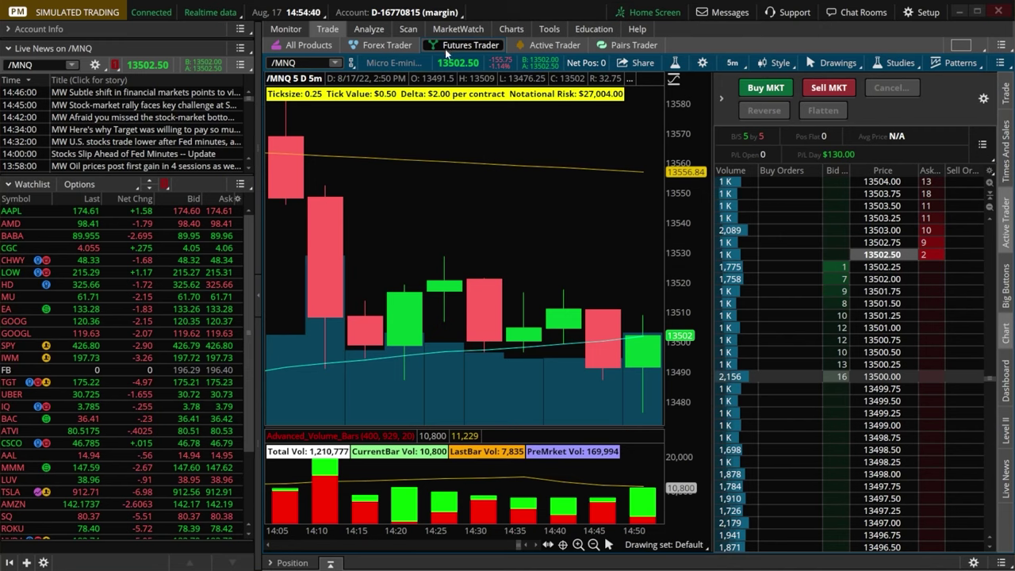
left_click(459, 69)
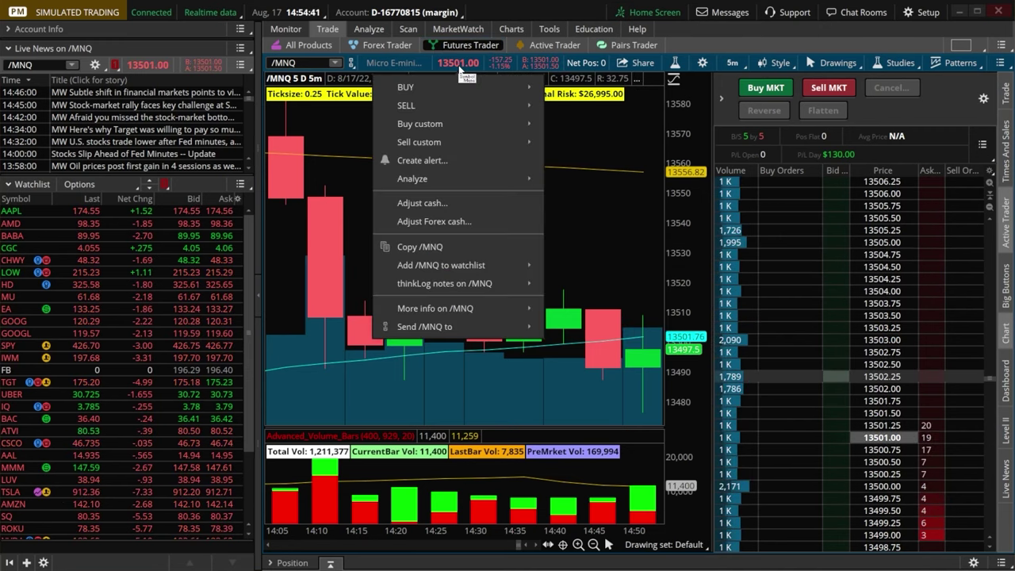
mouse_move(450, 82)
left_click(564, 88)
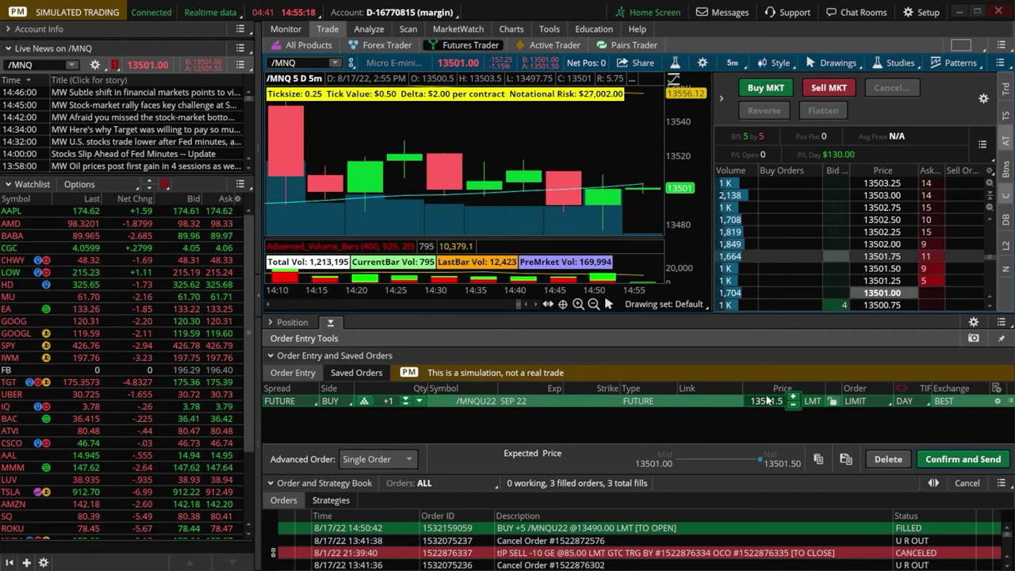
left_click(889, 461)
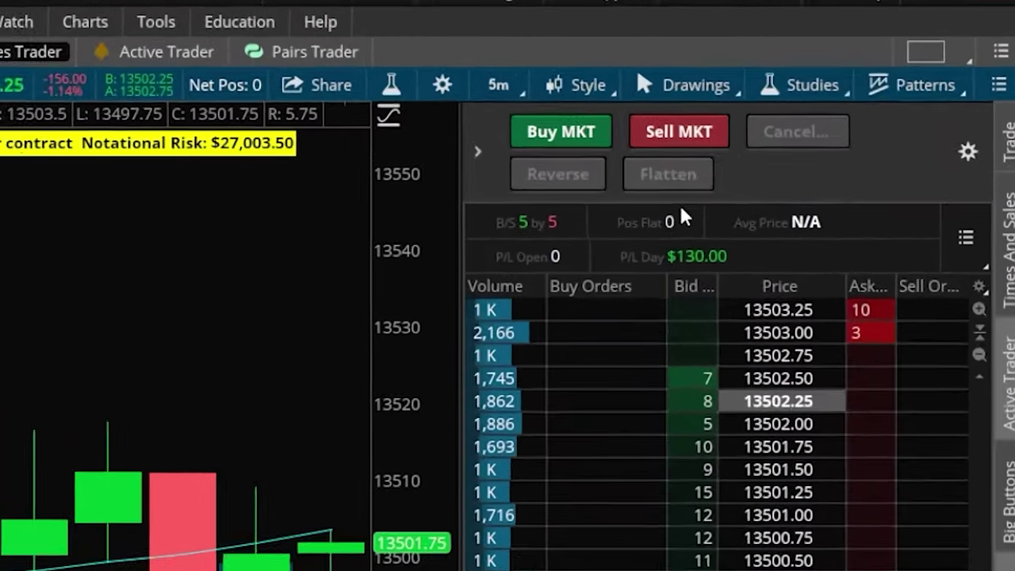
left_click(650, 130)
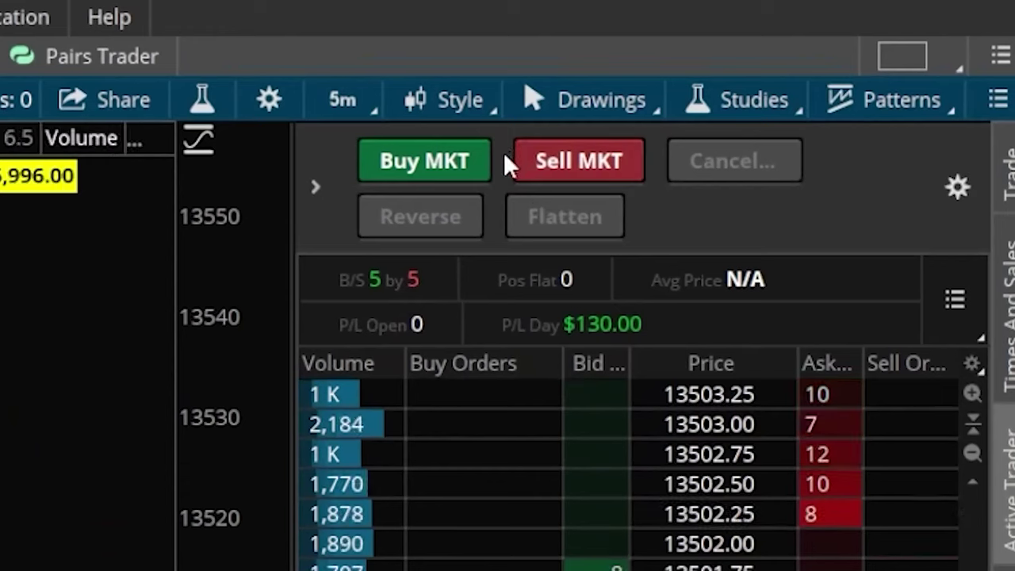
- Expand the Active Trader order entry area and place a 1-contract /MNQU22 limit buy order at 13486.75 from the price ladder
left_click(315, 195)
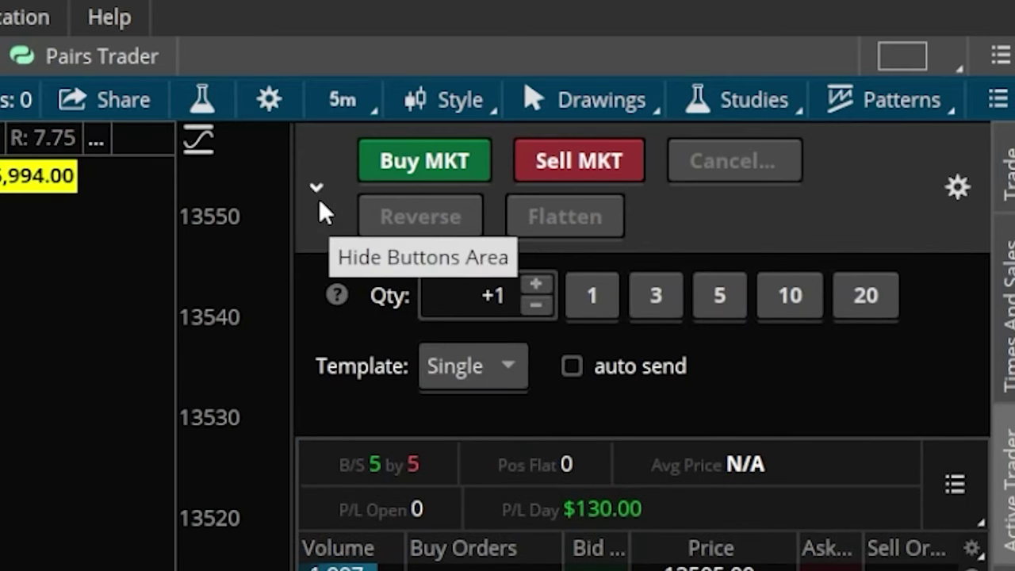
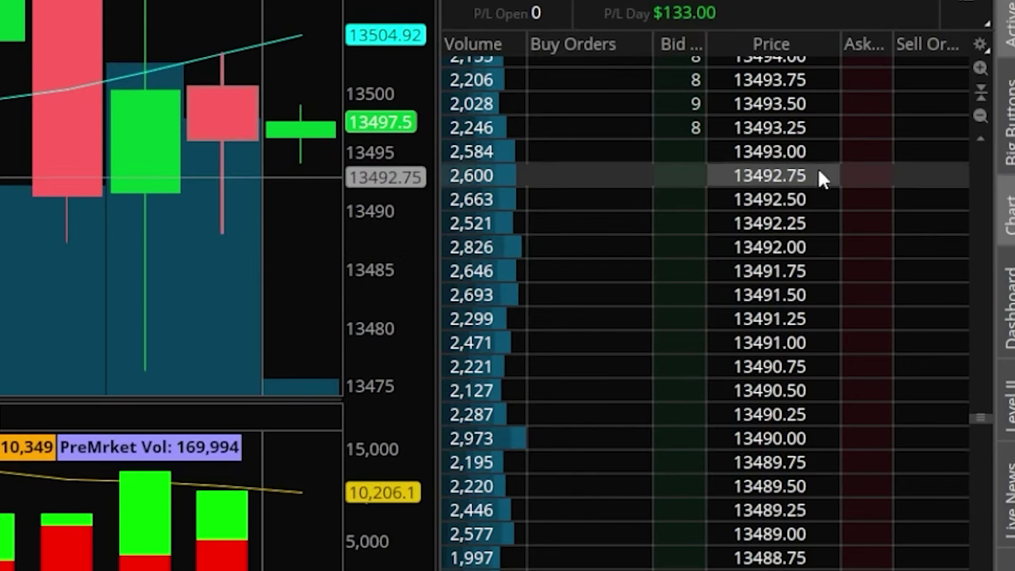
scroll(813, 168, "up", 7)
scroll(806, 197, "up", 5)
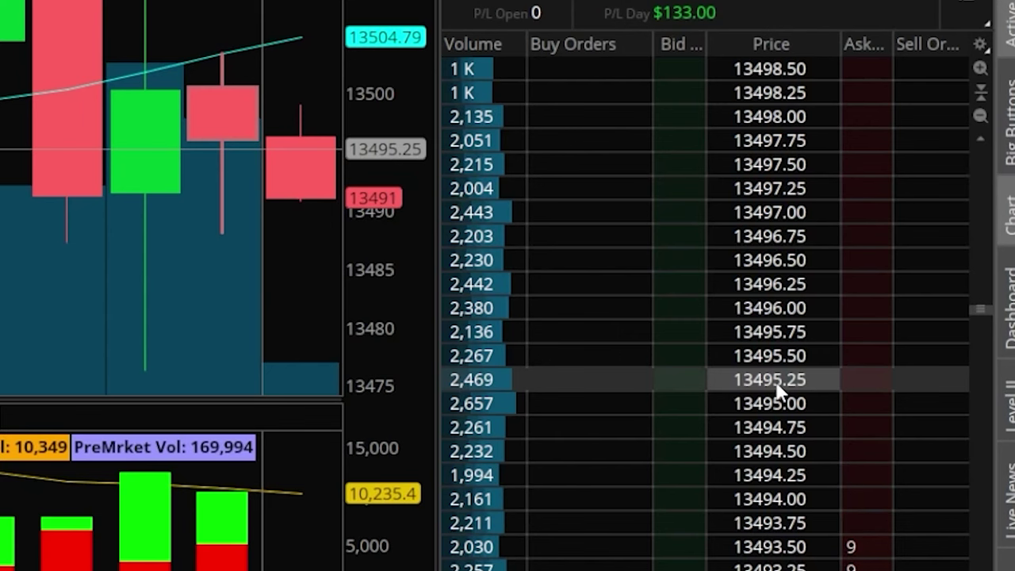
scroll(777, 389, "down", 10)
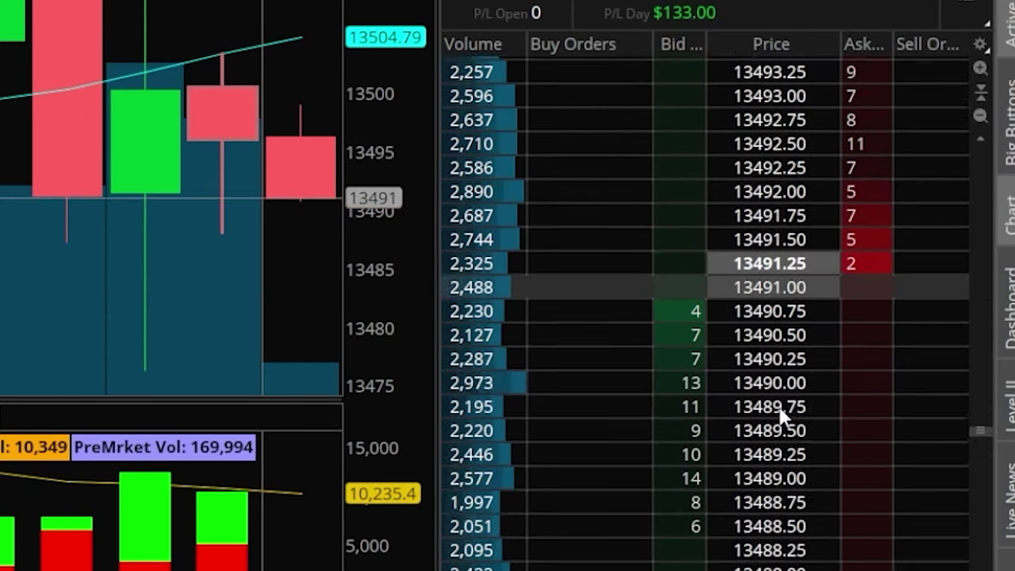
scroll(781, 416, "down", 2)
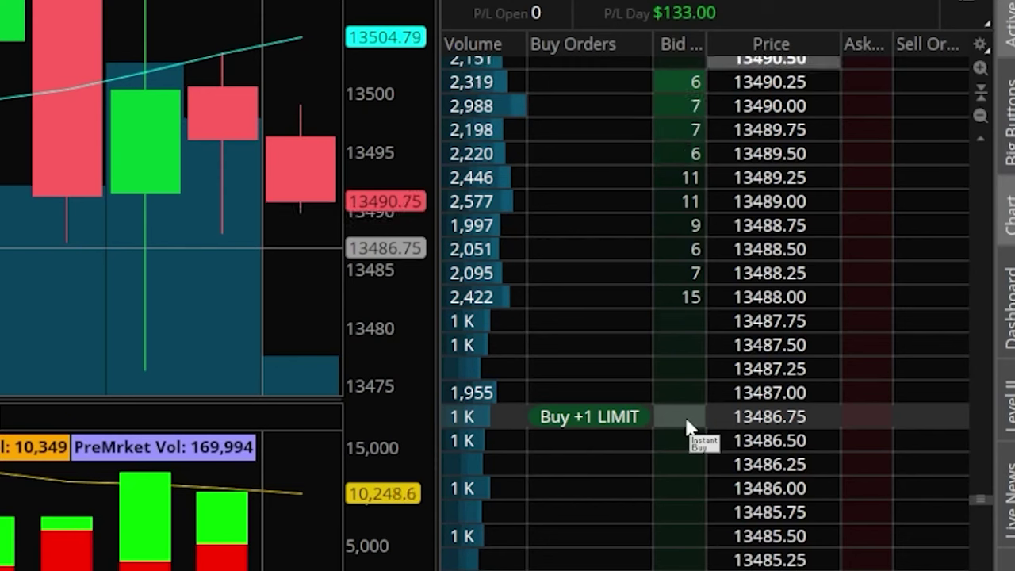
left_click(689, 427)
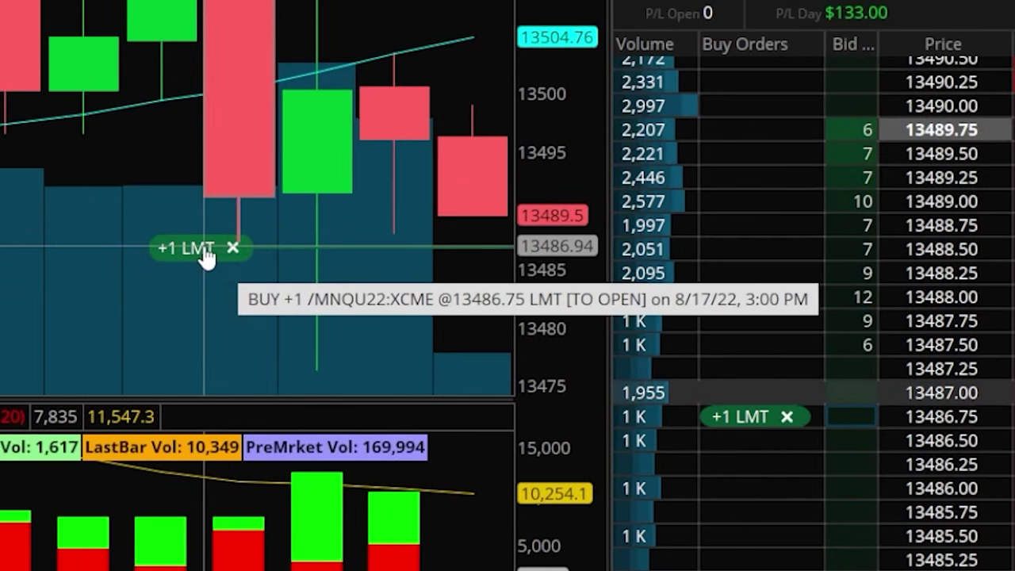
- Move the +1 limit buy order on the chart down to 13483.25, then cancel it
left_click_drag(204, 255, 204, 300)
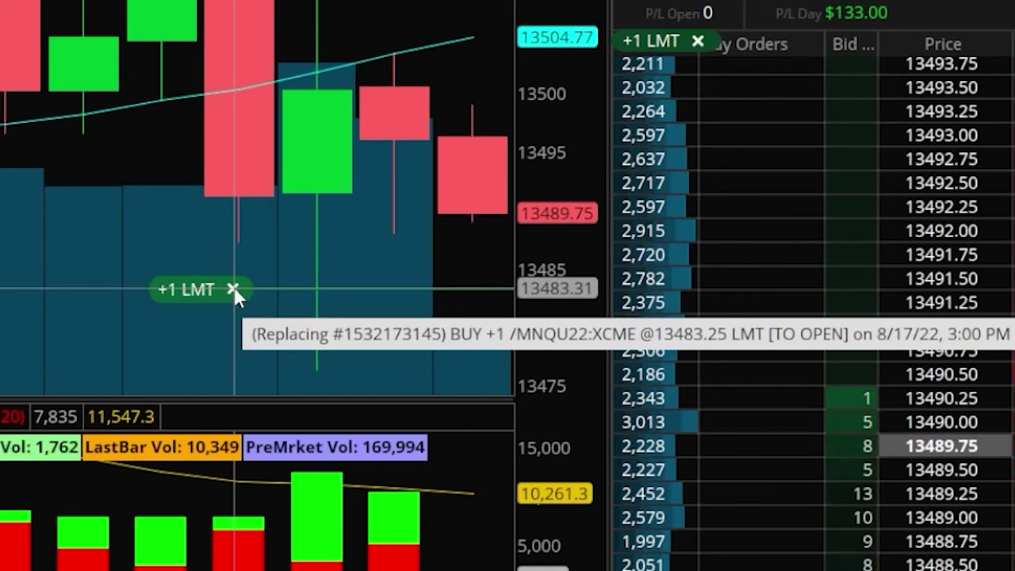
left_click(234, 290)
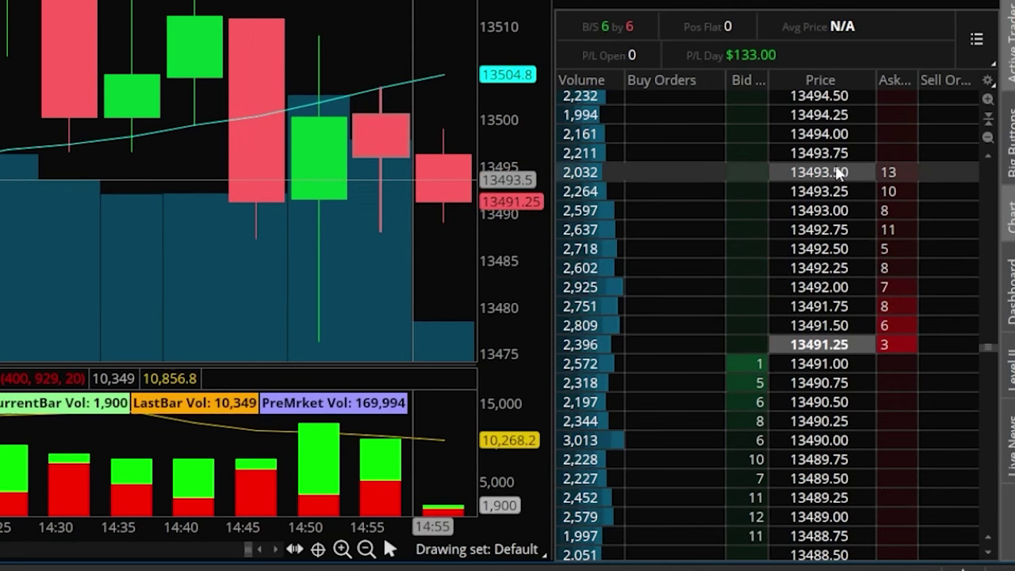
- Place a 1-contract limit sell order at 13495.00 from the price ladder and move it up on the chart to about 13507
scroll(837, 170, "up", 4)
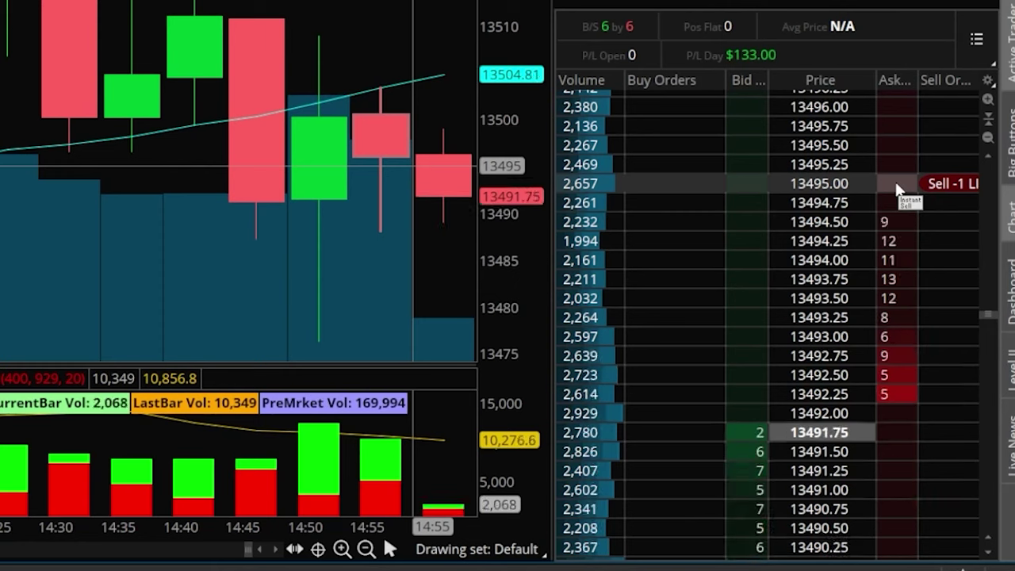
left_click(897, 189)
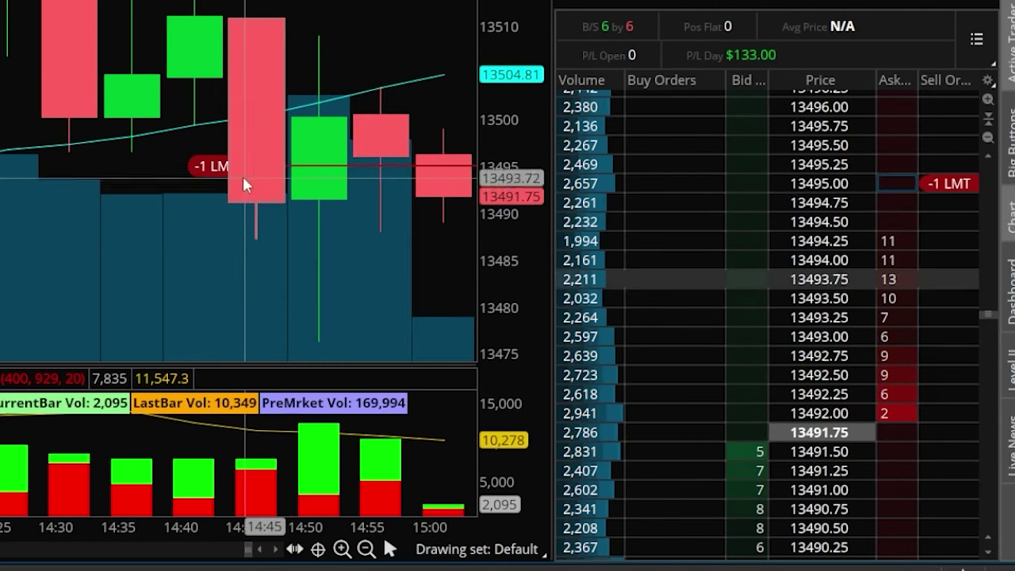
mouse_move(224, 180)
left_click_drag(224, 179, 234, 65)
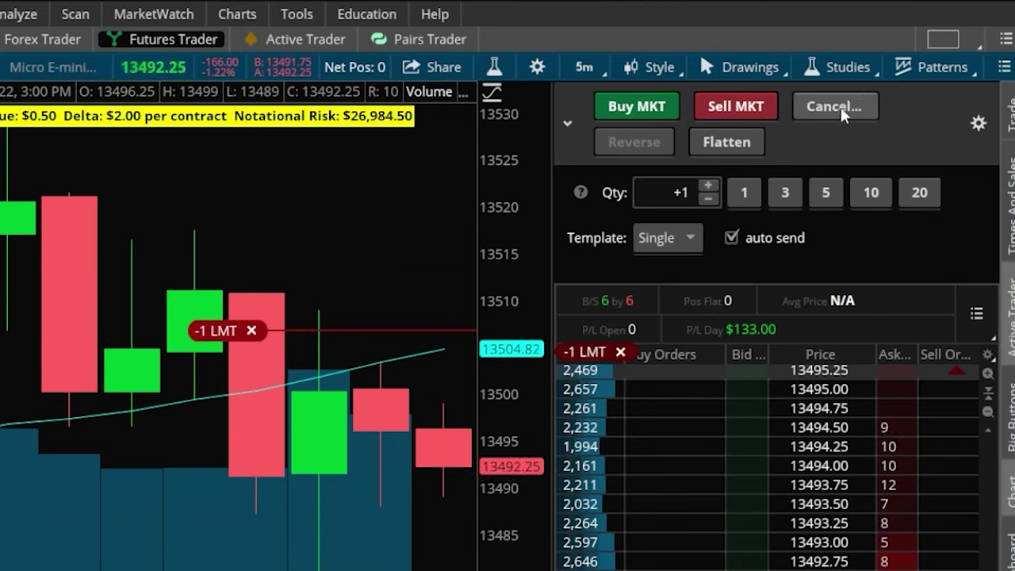
- Cancel all working orders at once with Cancel All
left_click(843, 113)
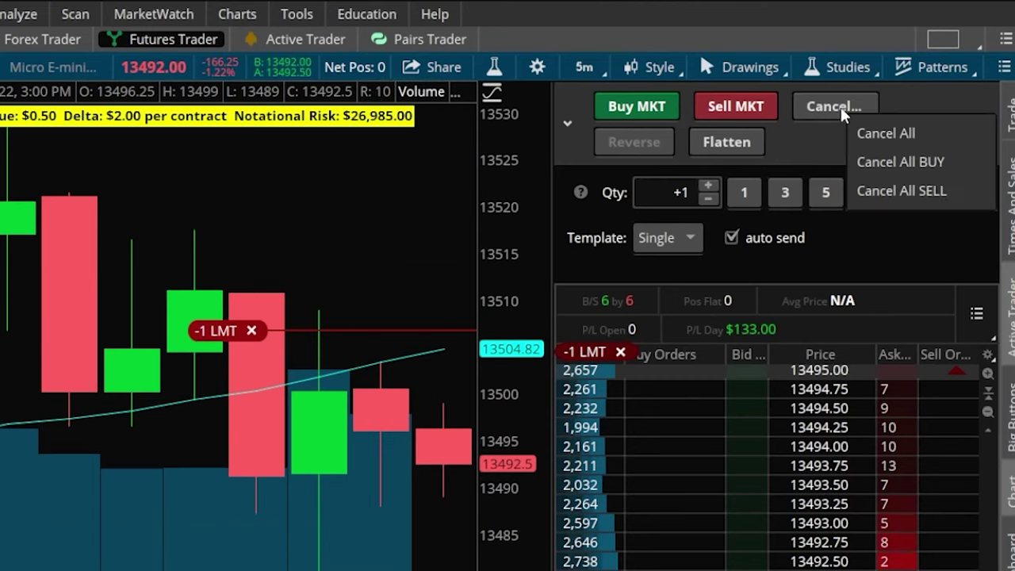
left_click(872, 133)
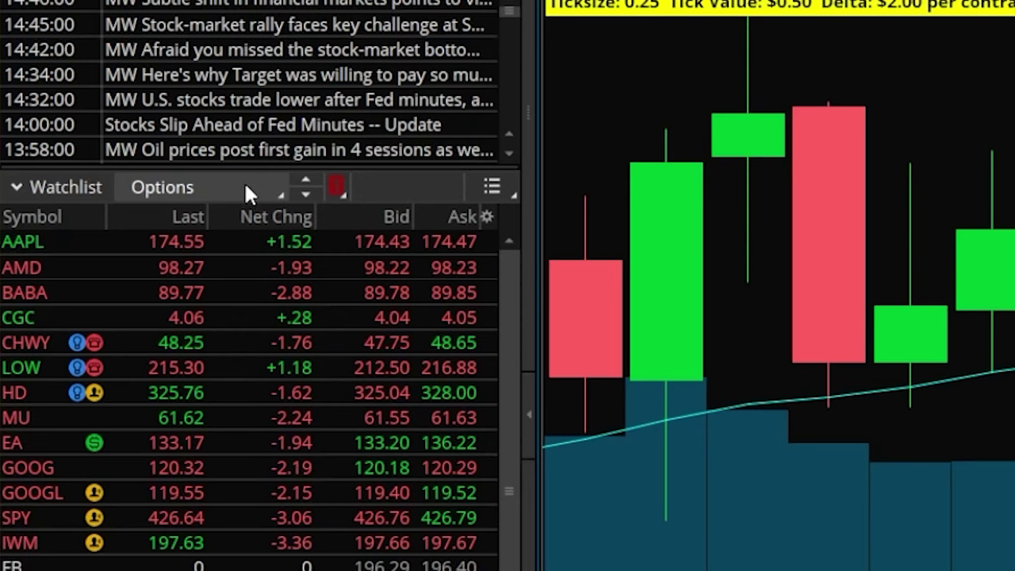
- Create and save a new empty watchlist named Futures New
left_click(245, 188)
mouse_move(245, 189)
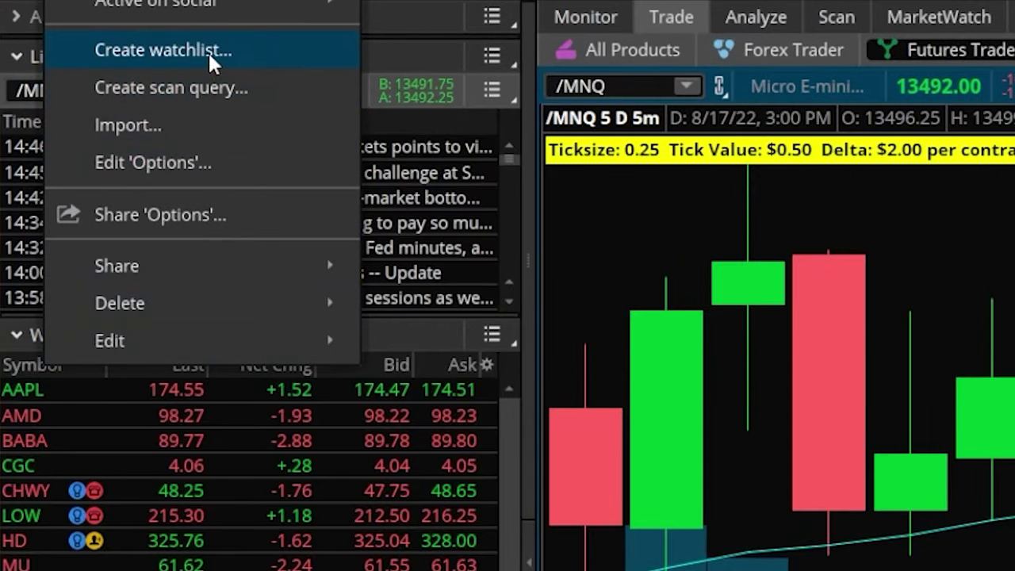
left_click(208, 51)
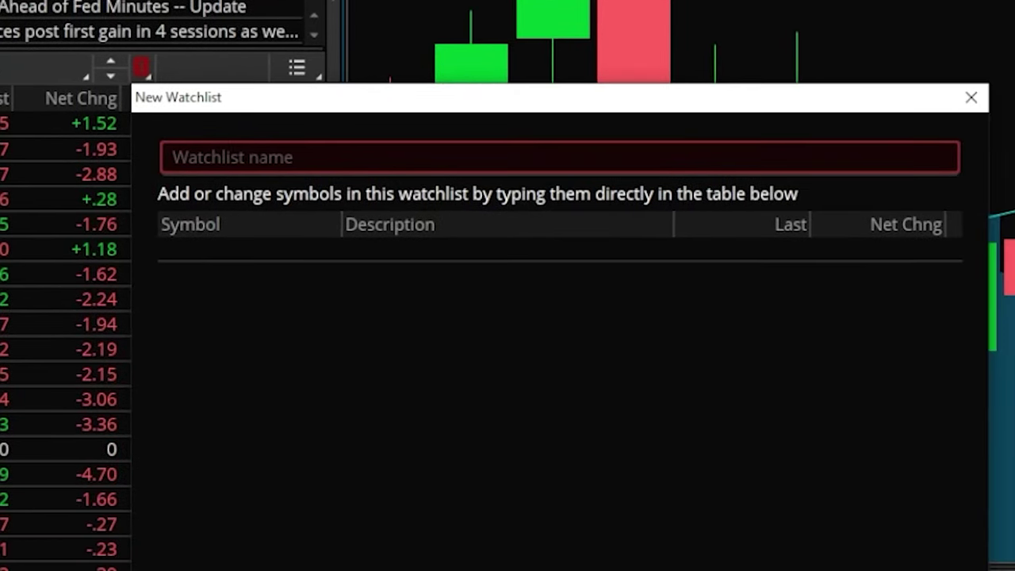
left_click(277, 299)
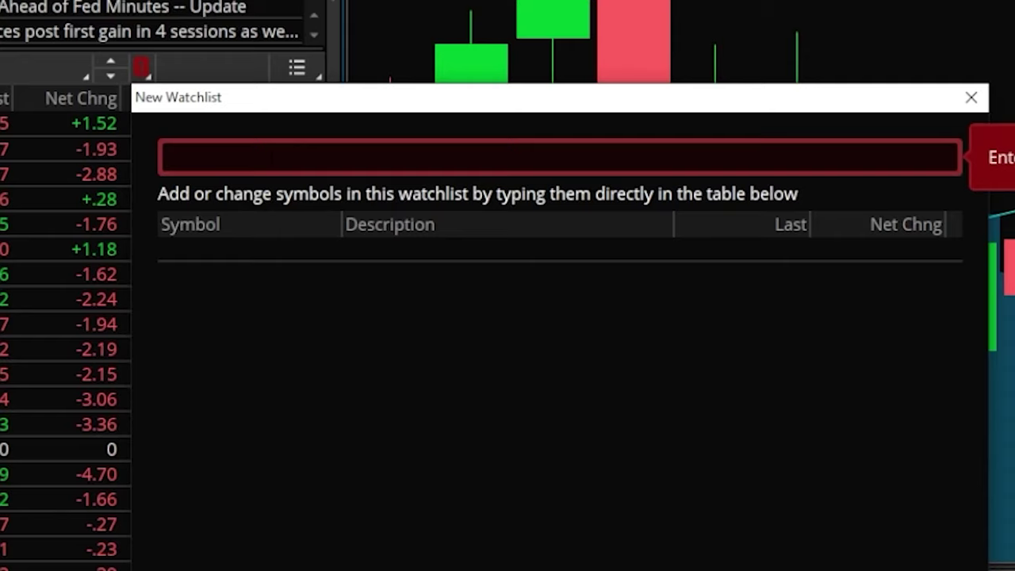
type("Futures N")
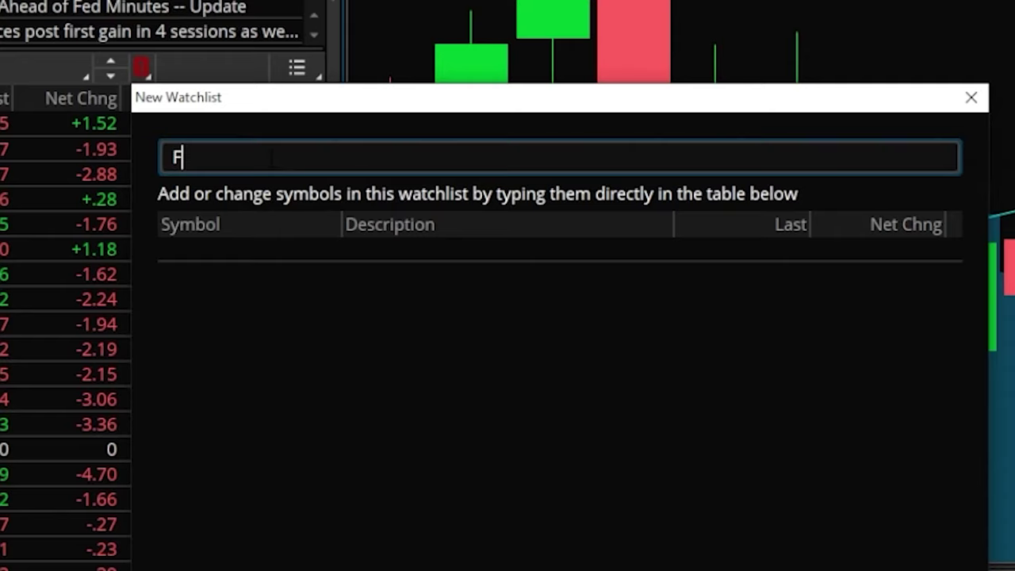
type("ew")
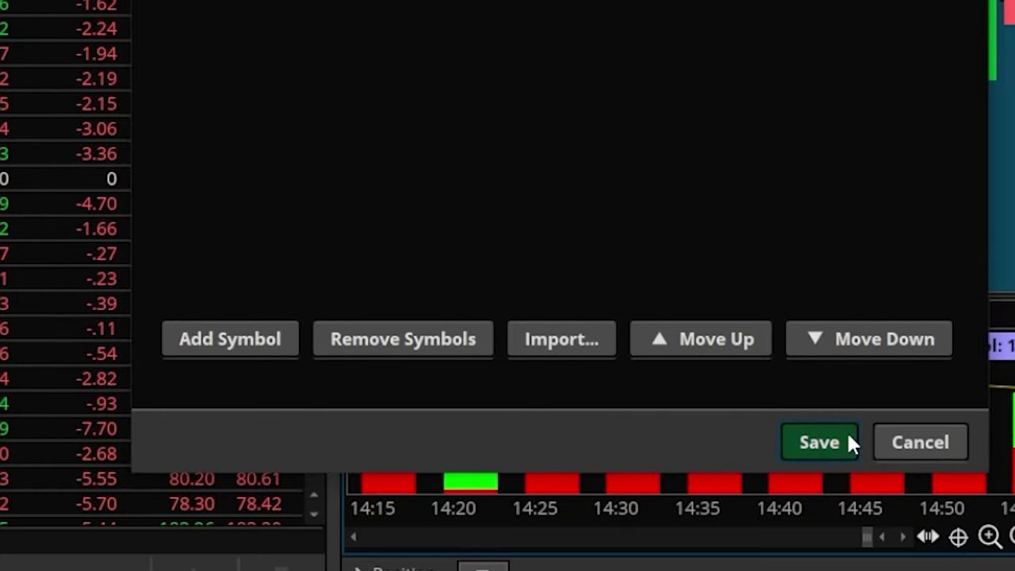
left_click(847, 441)
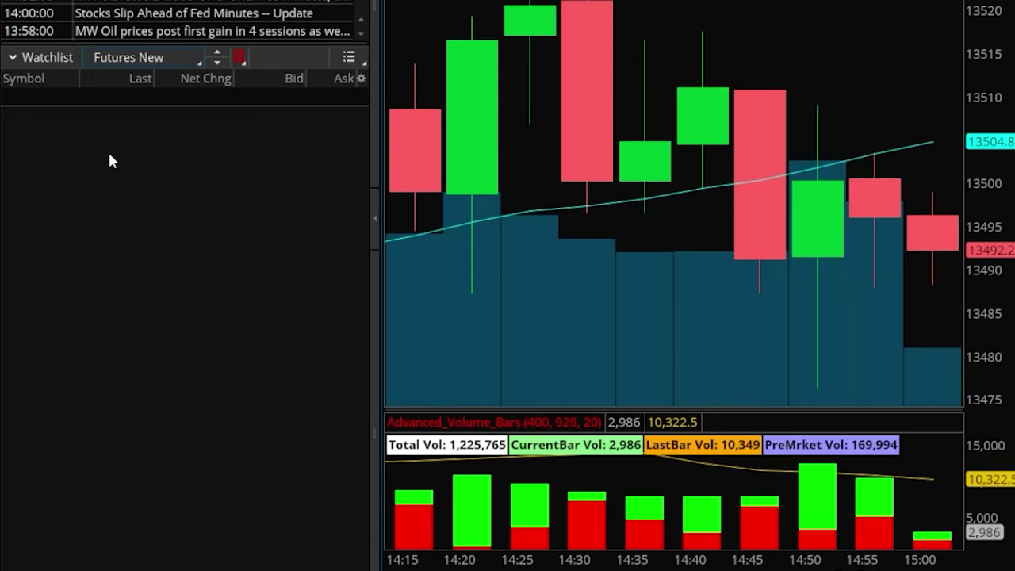
- Add the symbols /ES and /MES to the Futures New watchlist
left_click(28, 96)
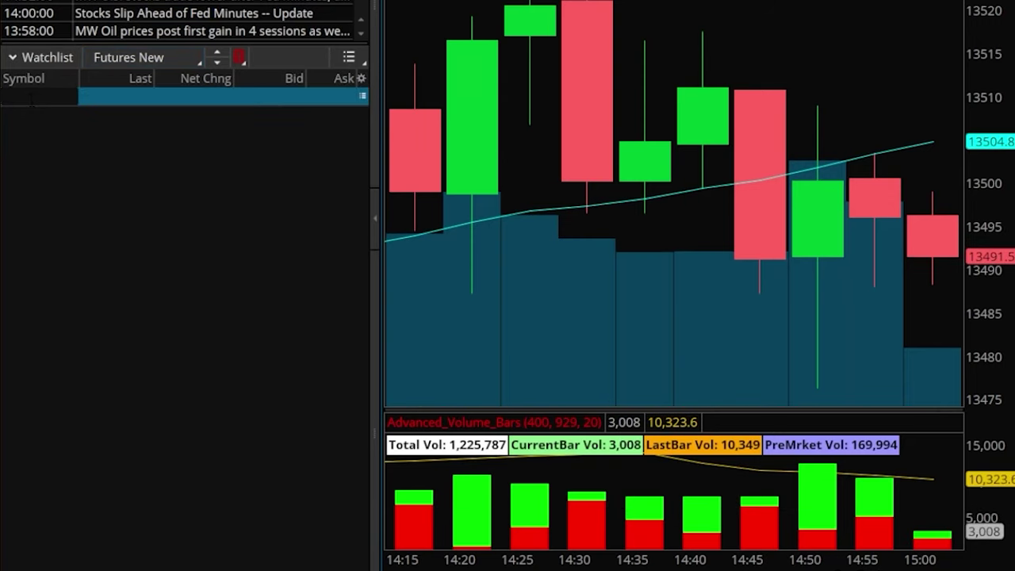
type("/ES")
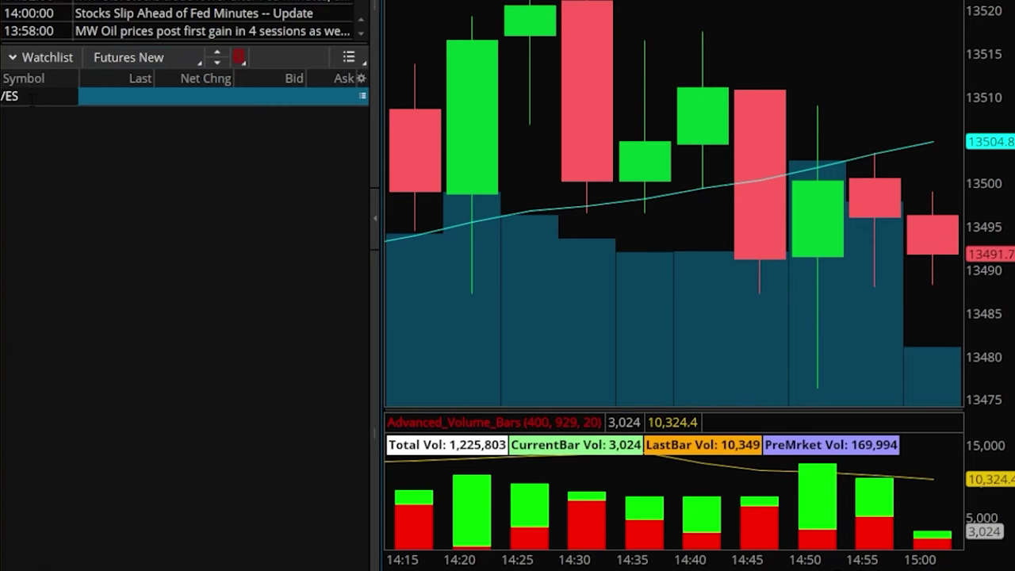
key("Return")
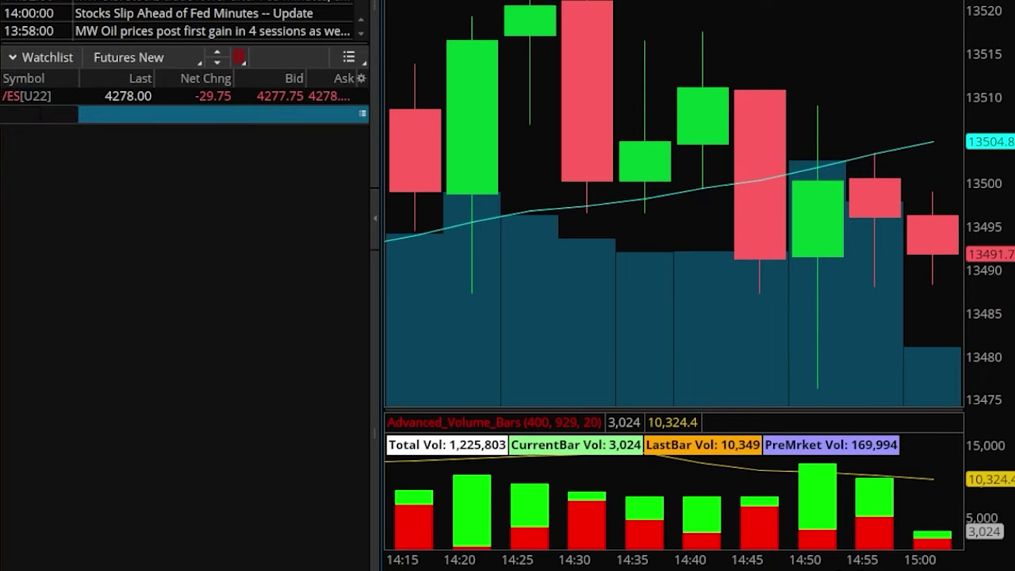
type("/MES")
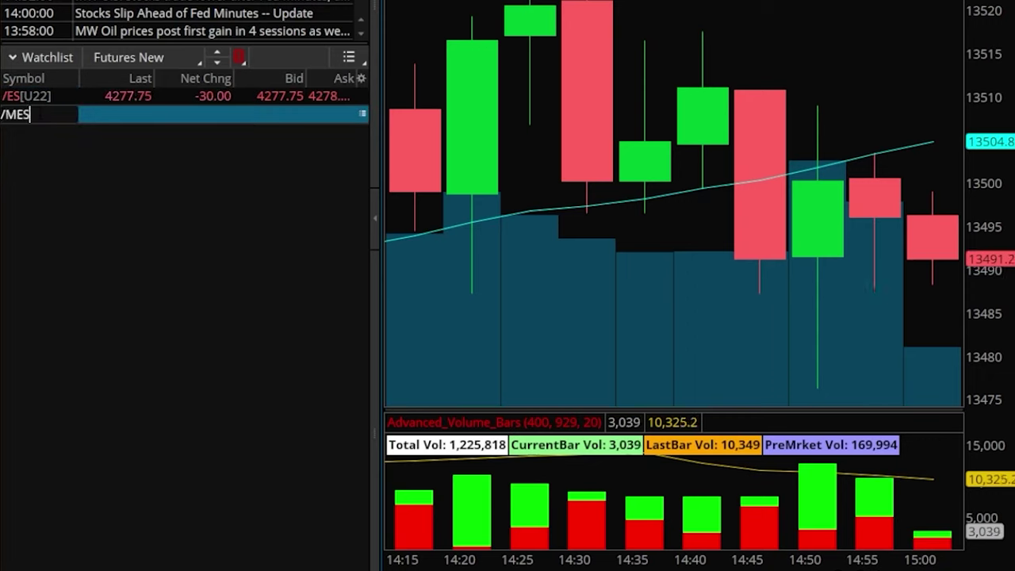
key("Return")
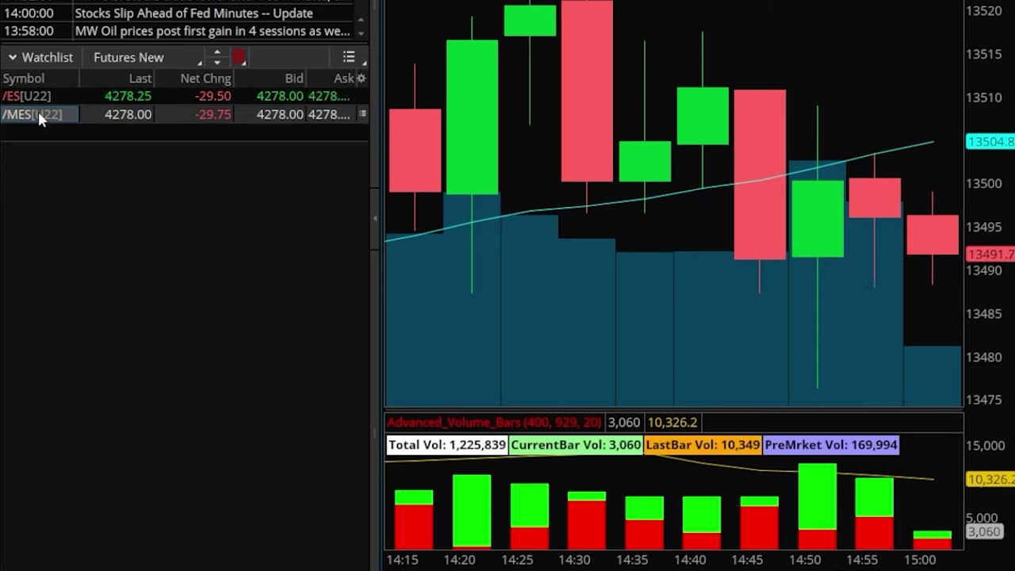
- Add the symbols /NQ and /MNQ to the Futures New watchlist
left_click(38, 132)
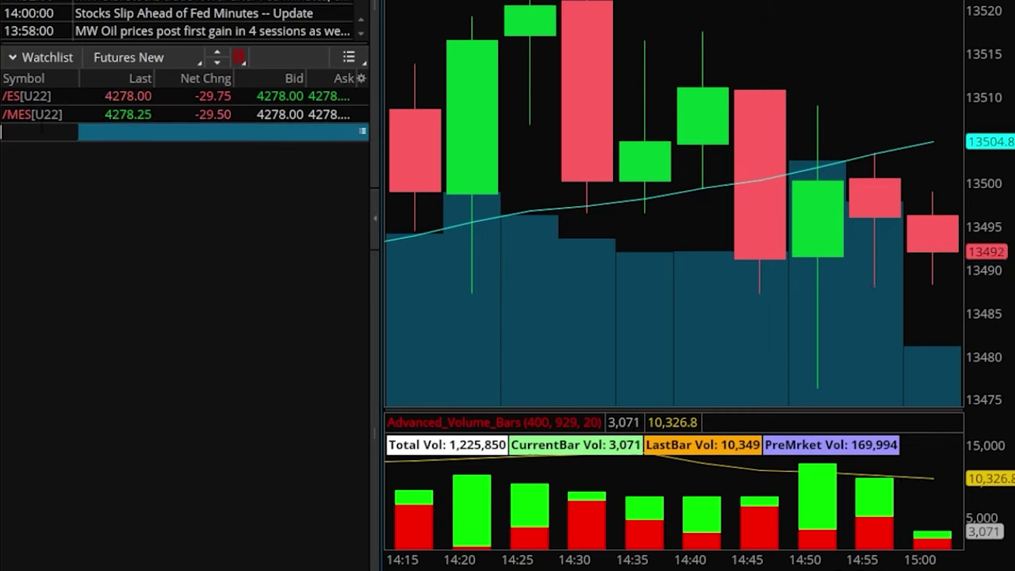
type("/NQ")
key("Return")
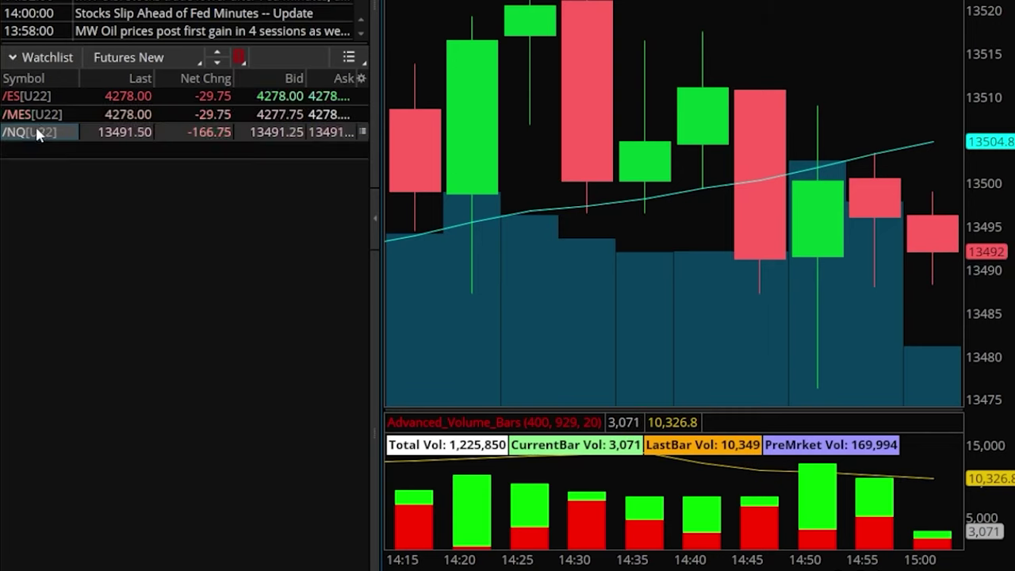
left_click(38, 149)
type("/M")
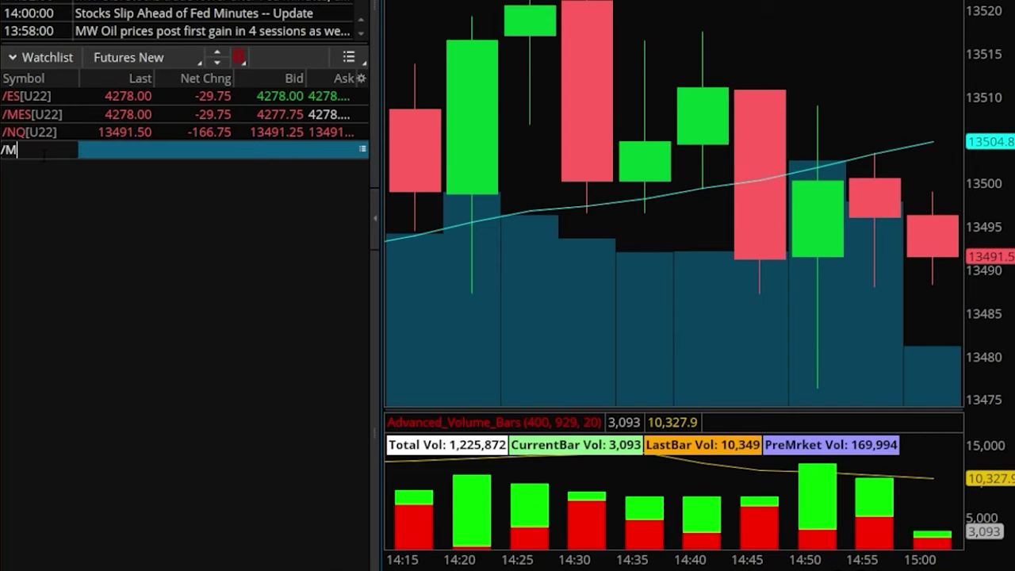
type("NQ")
key("Return")
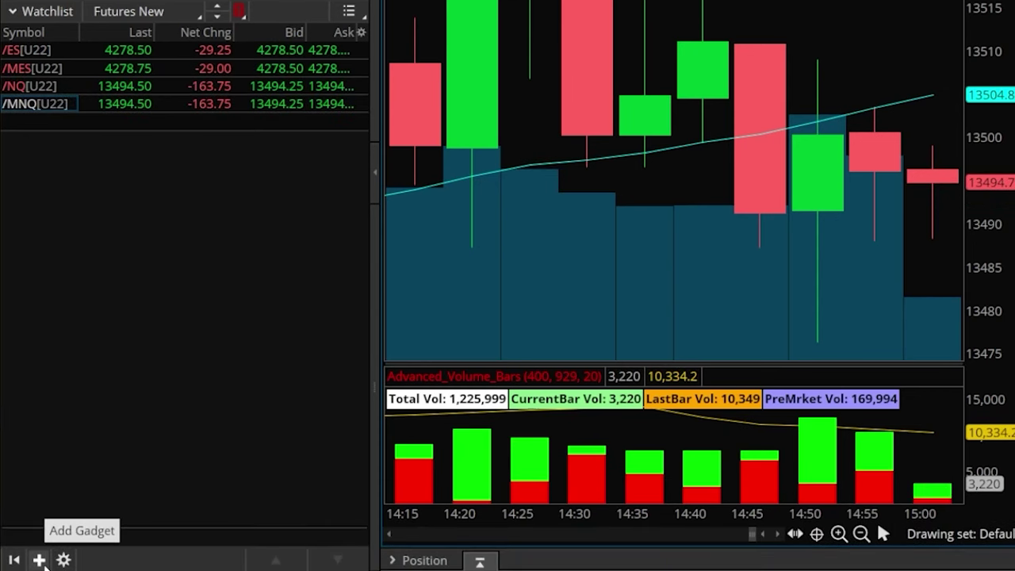
- Add a second Watchlist gadget showing the personal Futures watchlist, and select /ESU22 in it
left_click(39, 560)
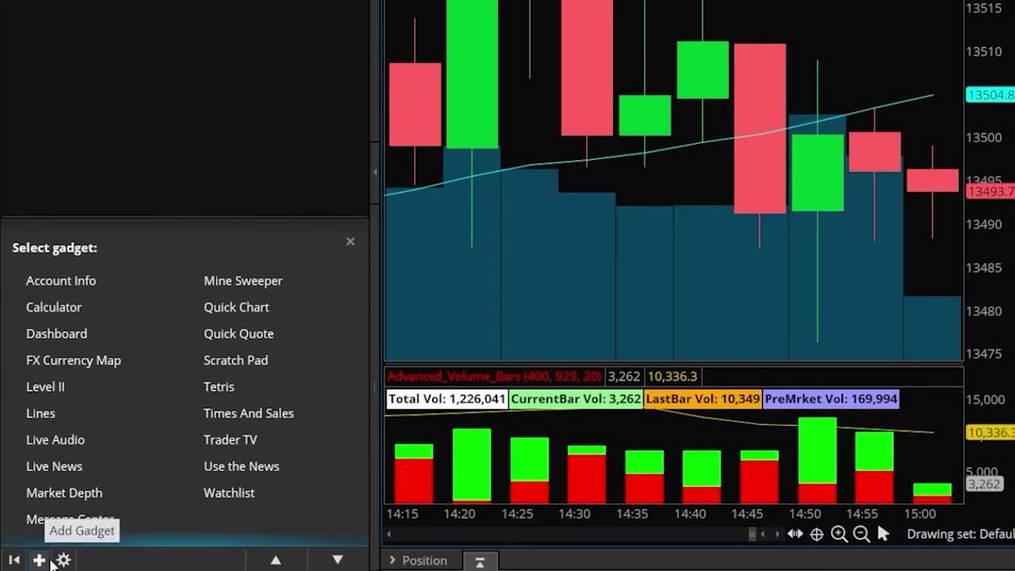
left_click(231, 501)
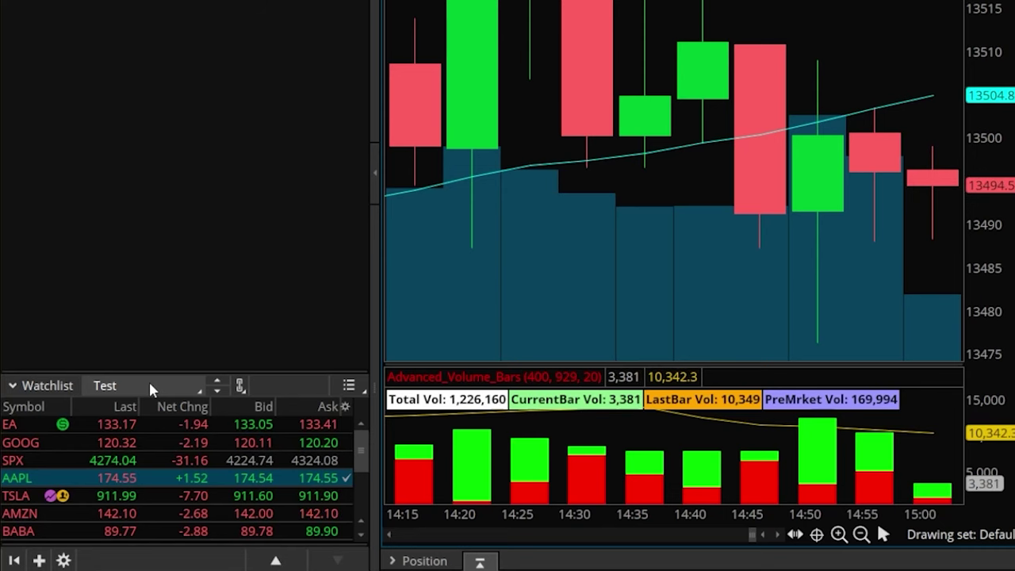
left_click(151, 389)
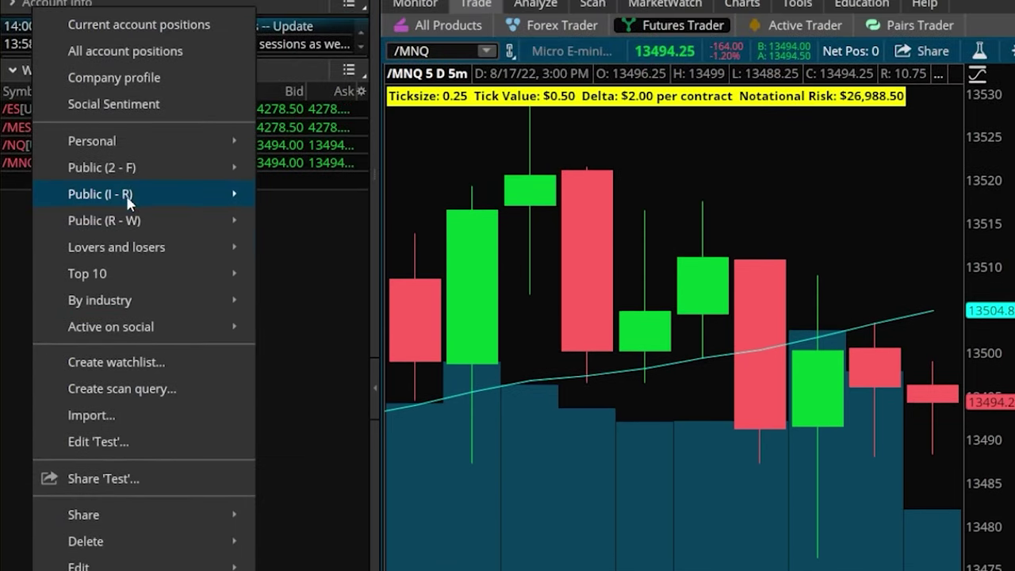
mouse_move(111, 141)
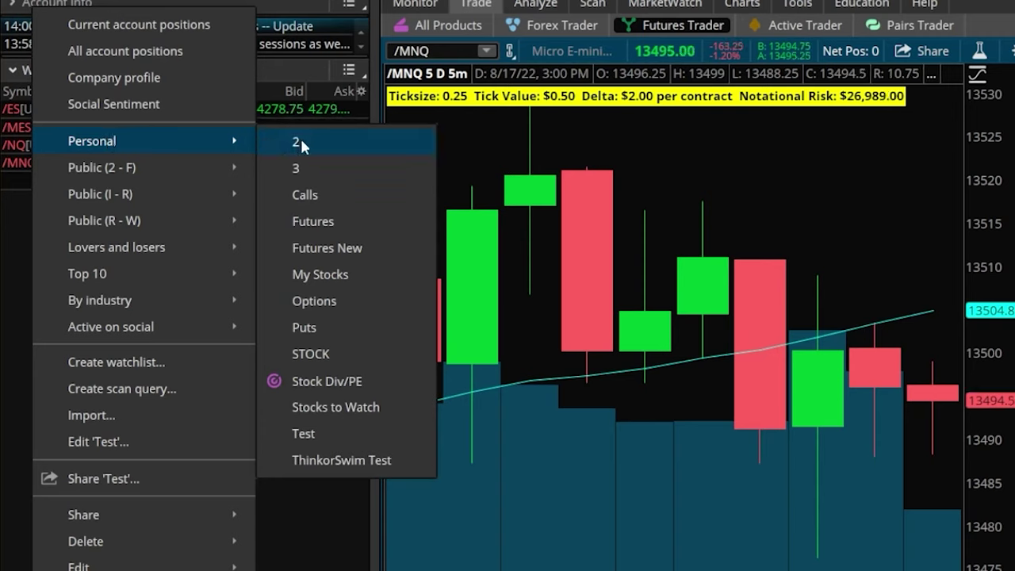
left_click(315, 225)
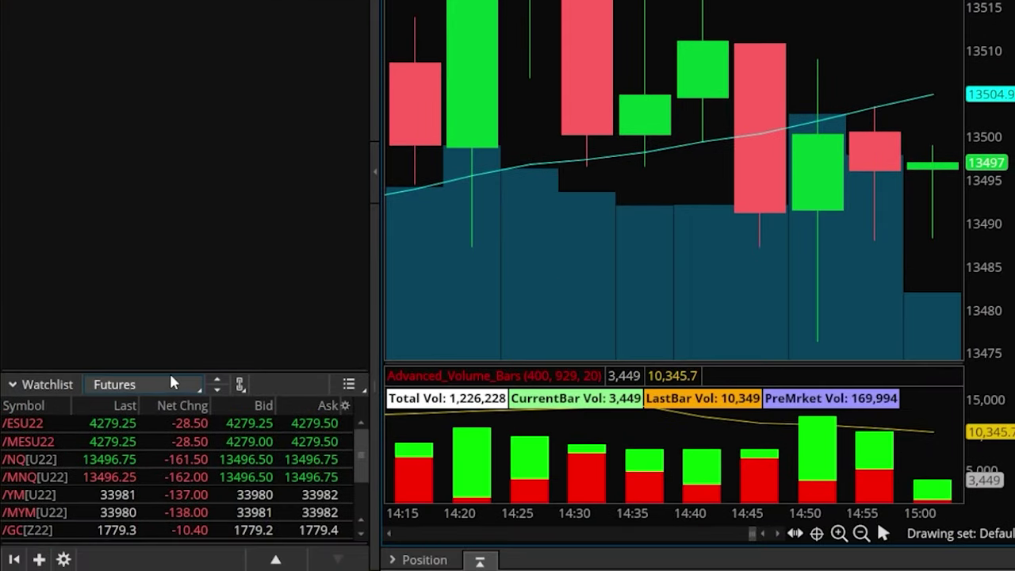
left_click_drag(177, 373, 170, 275)
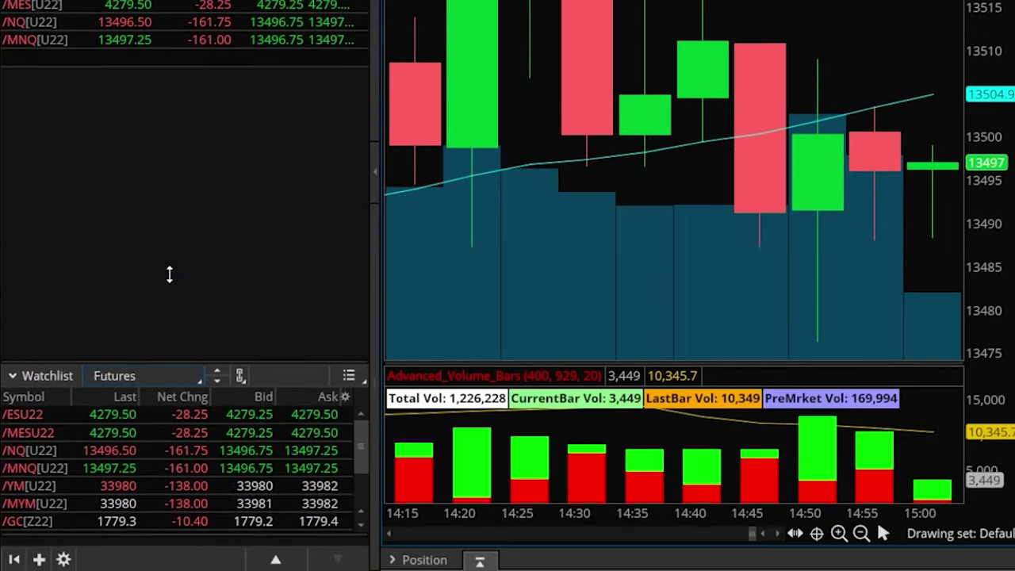
left_click(38, 423)
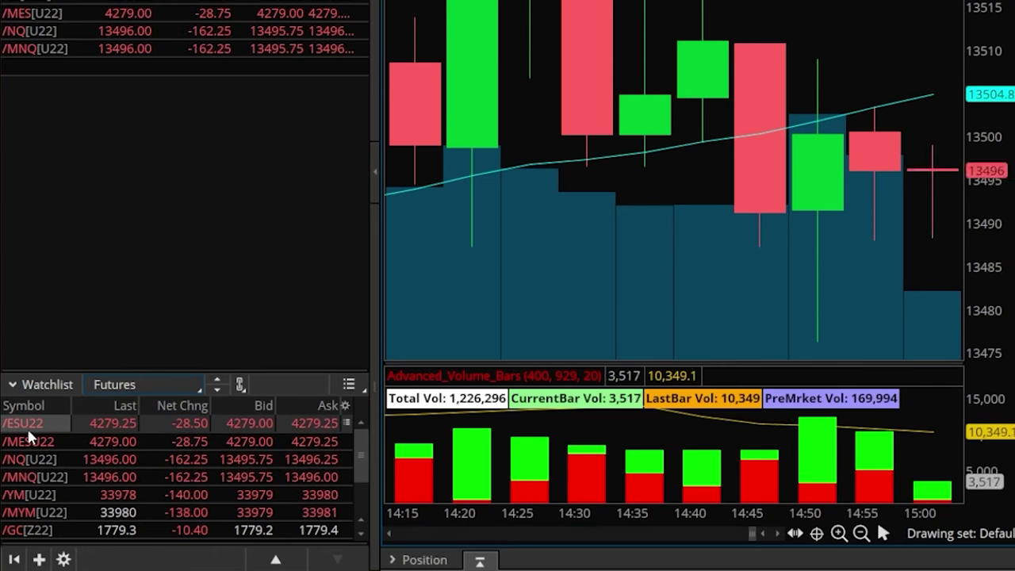
- Step through the symbols /MESU22, /NQ, /MNQ, /YM, /MYM and /GC in the Futures watchlist to review them
left_click(28, 442)
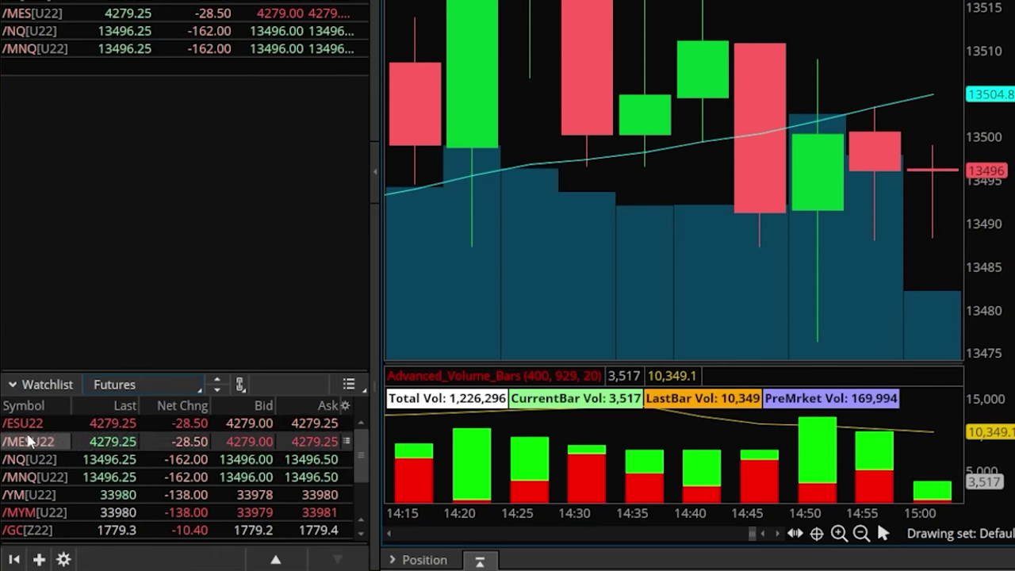
left_click(30, 459)
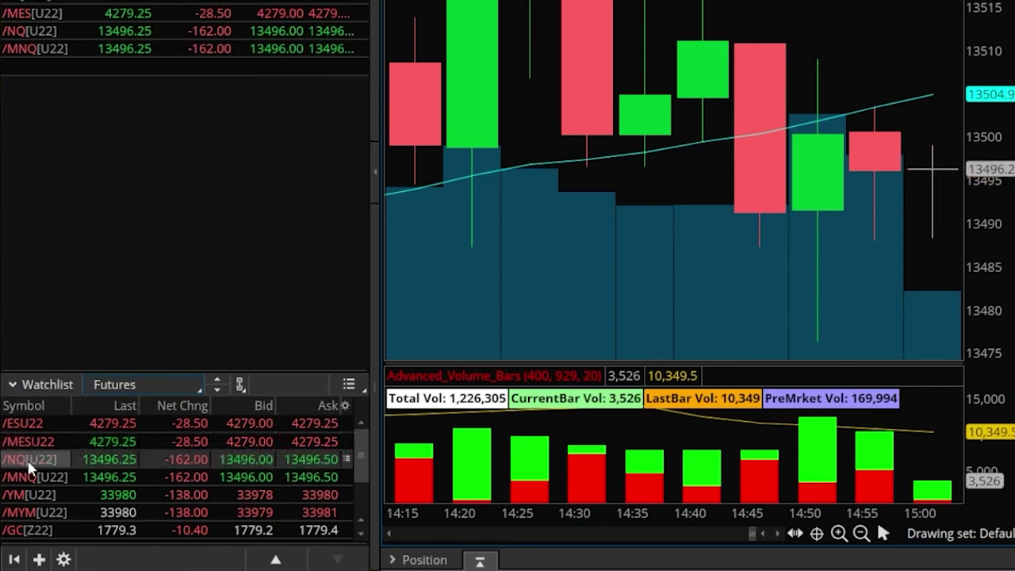
left_click(36, 478)
left_click(37, 493)
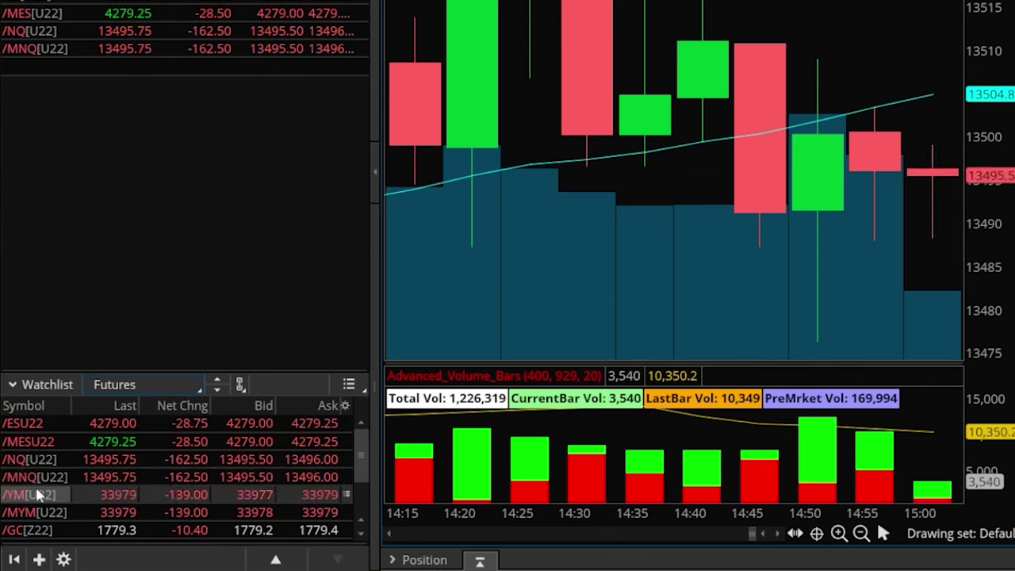
left_click(34, 514)
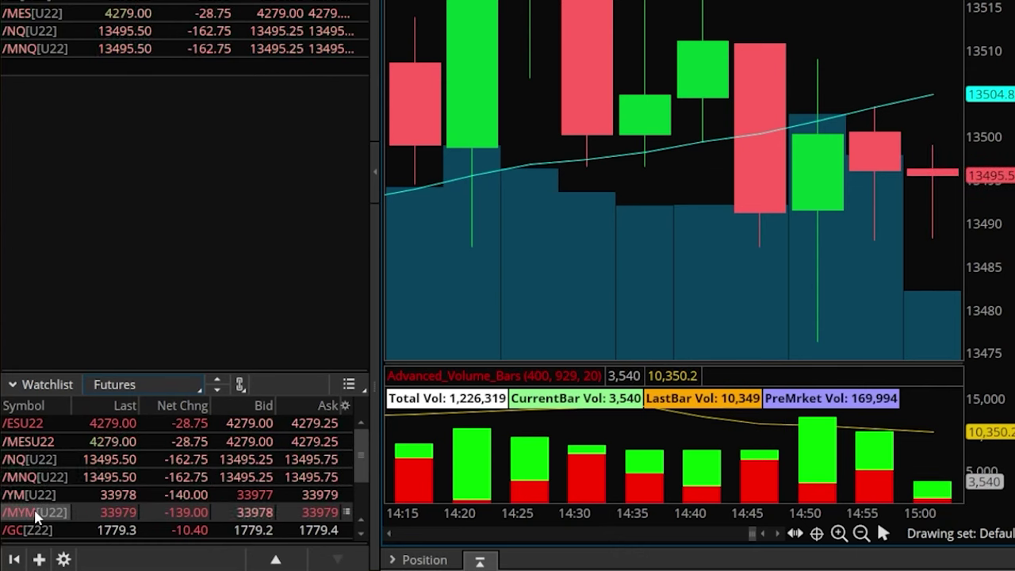
left_click(32, 530)
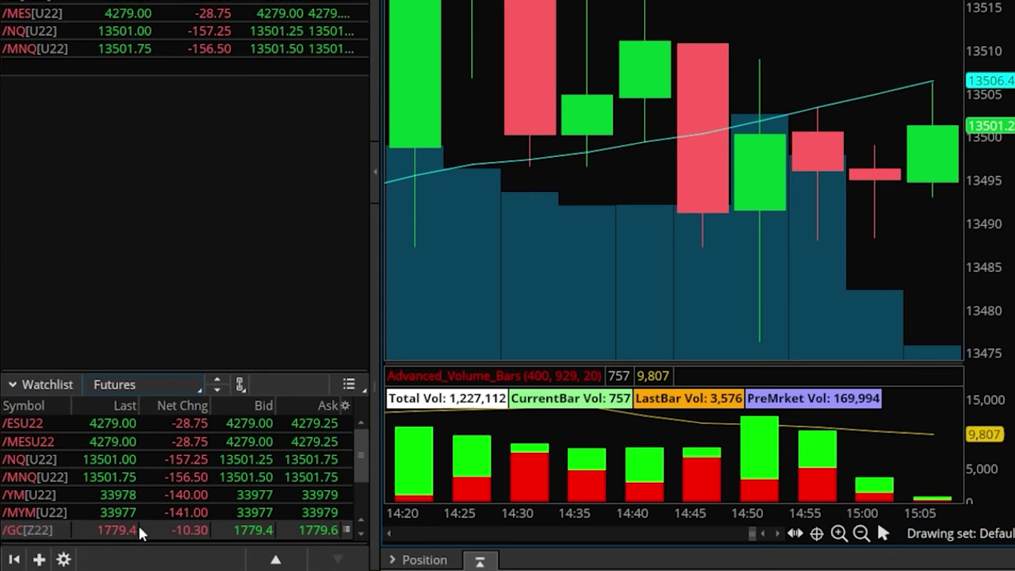
- Link the Futures watchlist and the /MNQ futures chart to each other with the Red symbol link
left_click(242, 384)
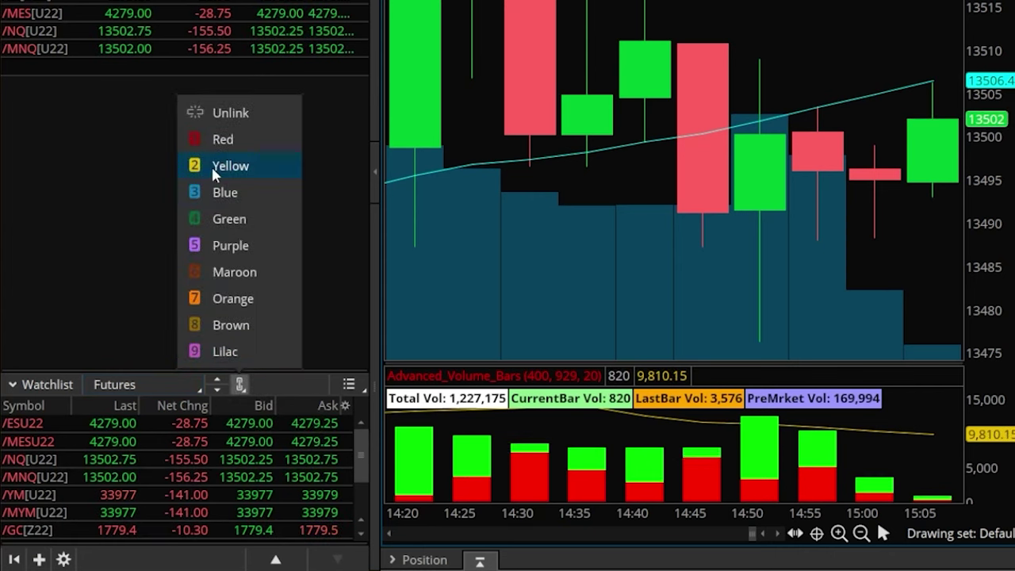
left_click(204, 145)
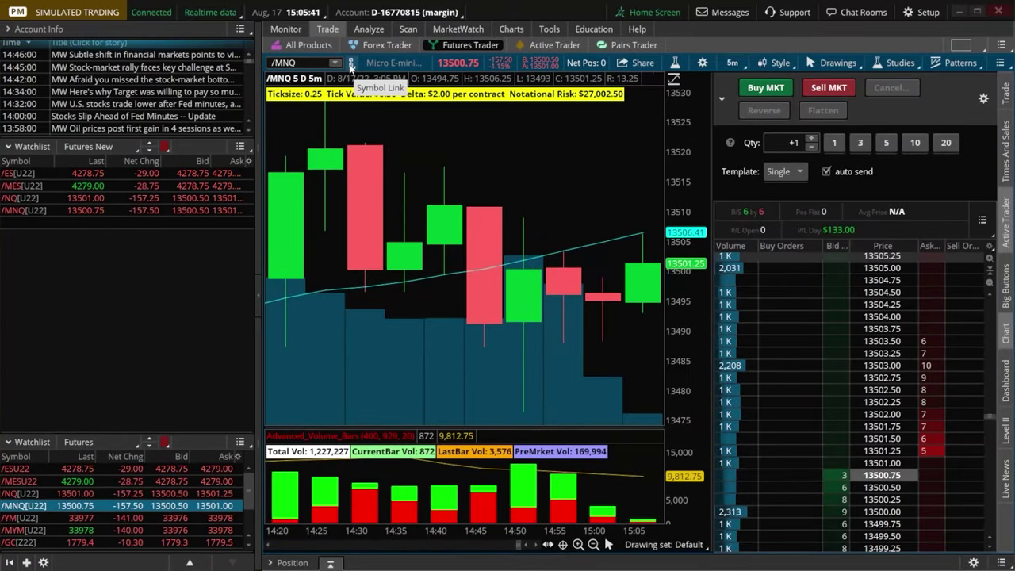
left_click(351, 64)
left_click(345, 107)
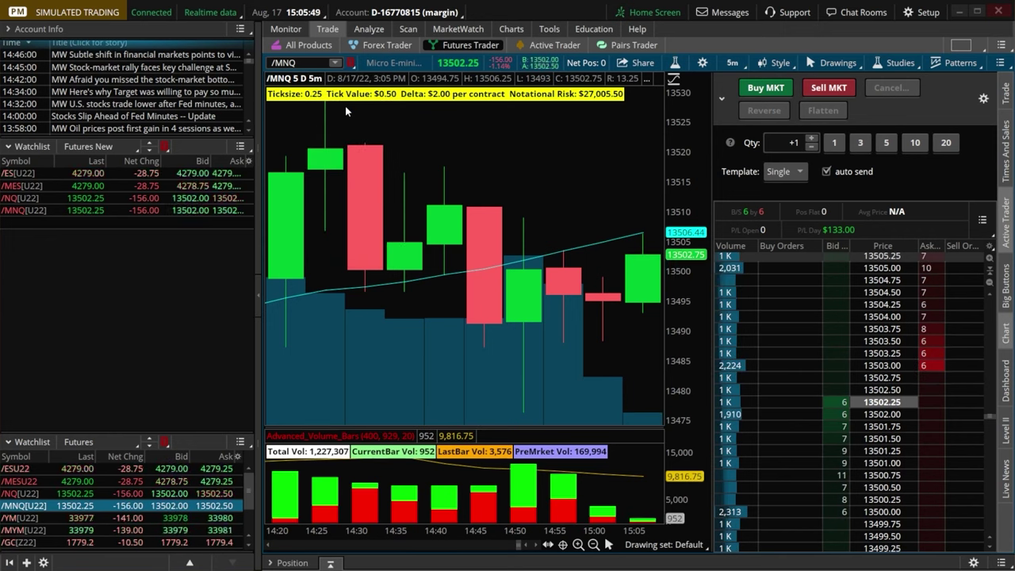
- Switch the linked chart and order ladder to /ES, and after that to /MES, from the Futures New watchlist
left_click(18, 178)
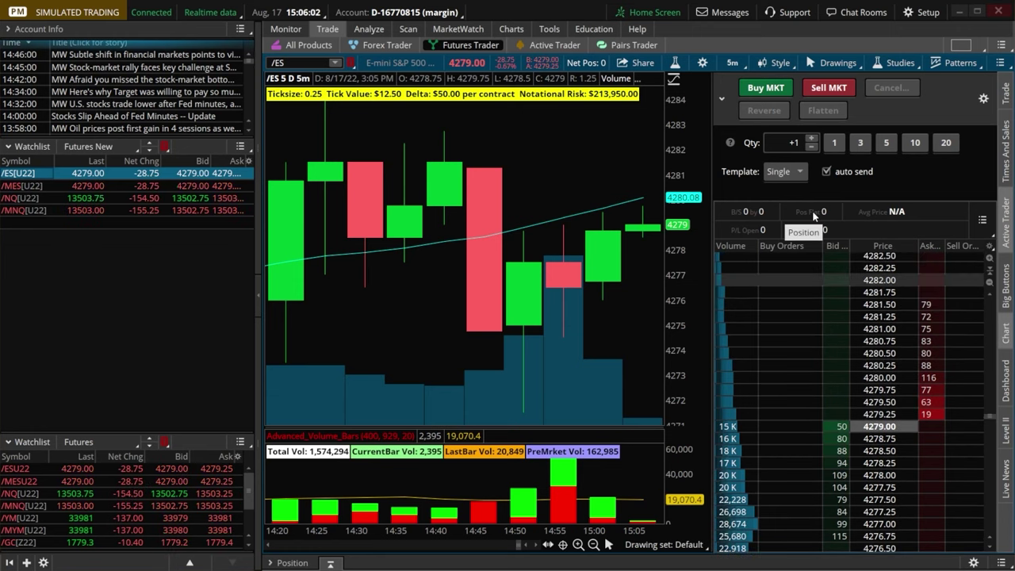
left_click(22, 188)
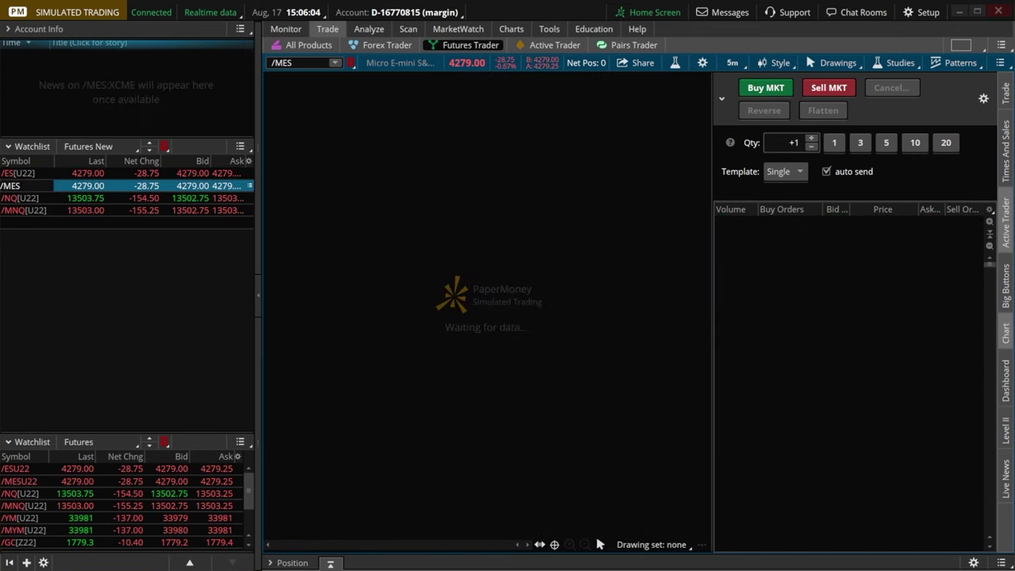